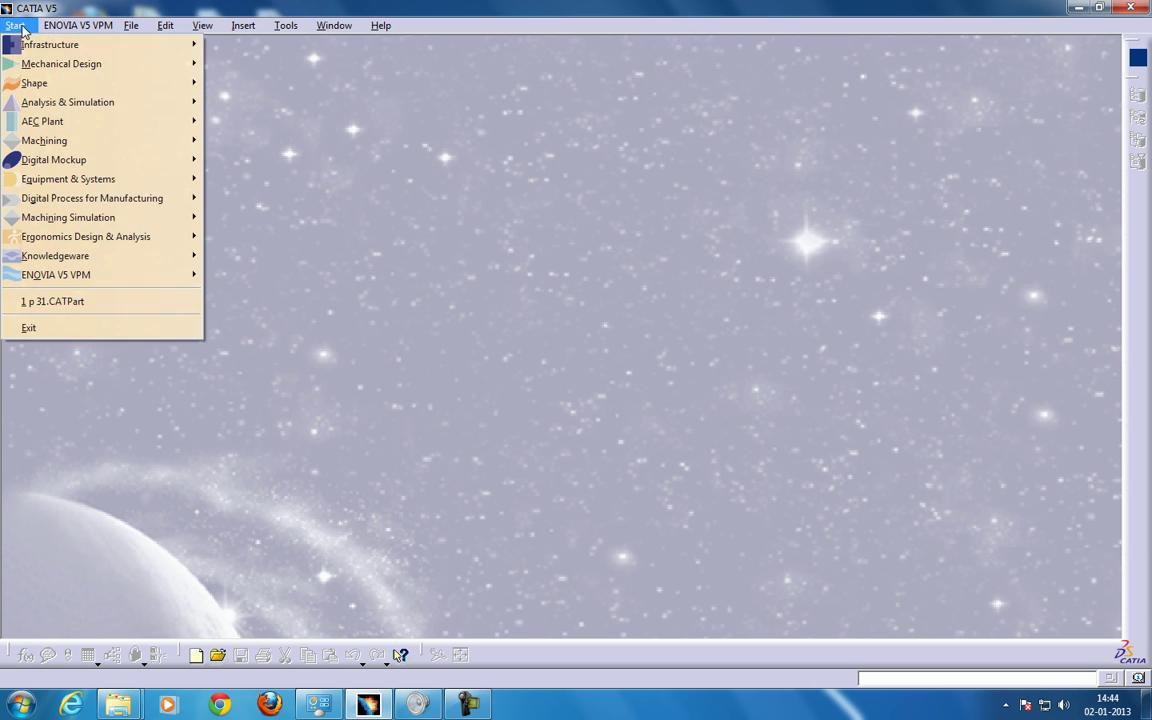
Create a new Part Design part, keeping the default name Part1
mouse_move(58, 66)
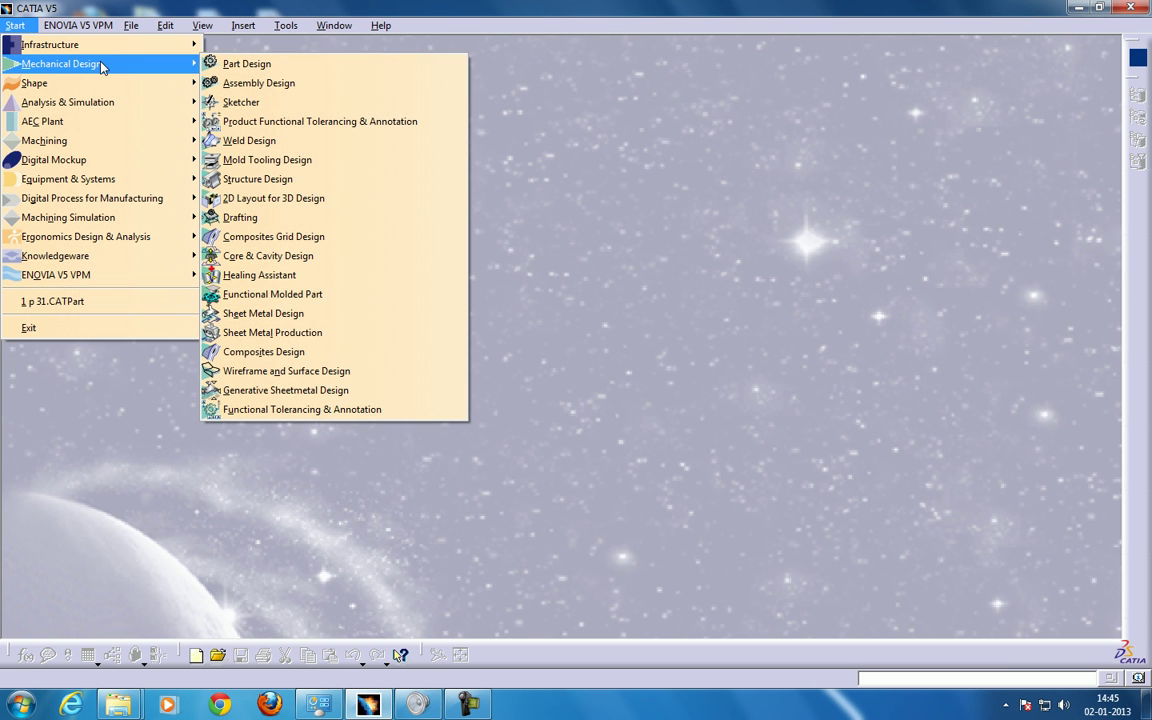
left_click(246, 66)
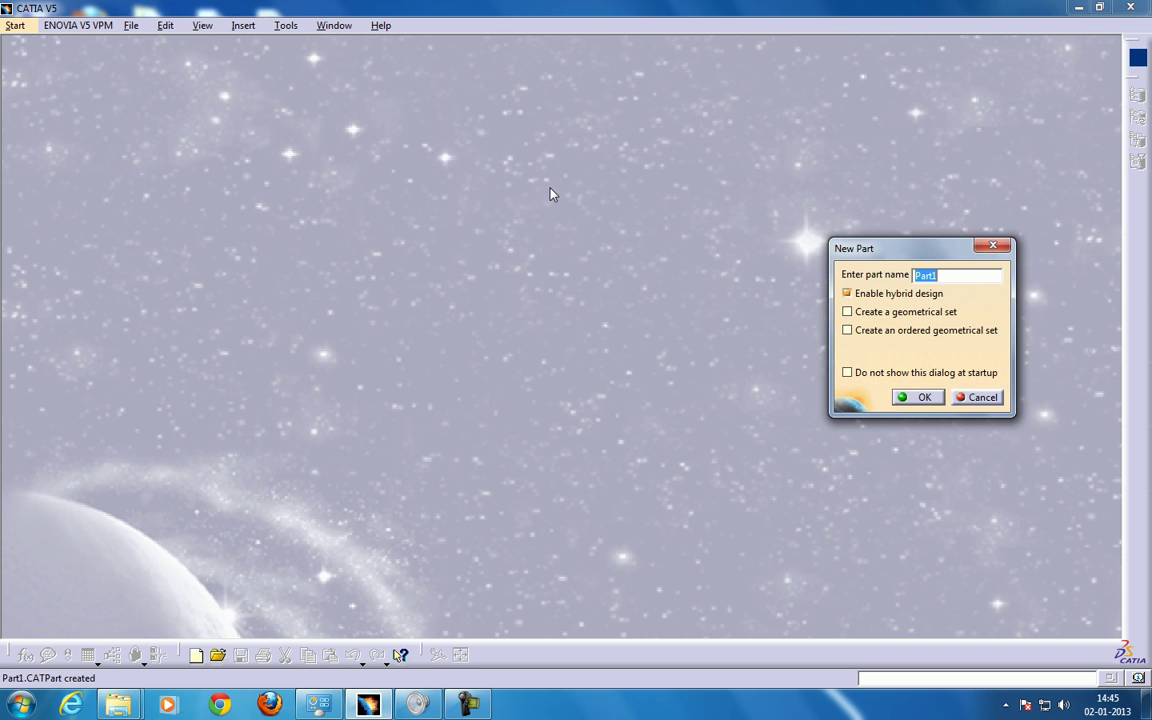
left_click(924, 397)
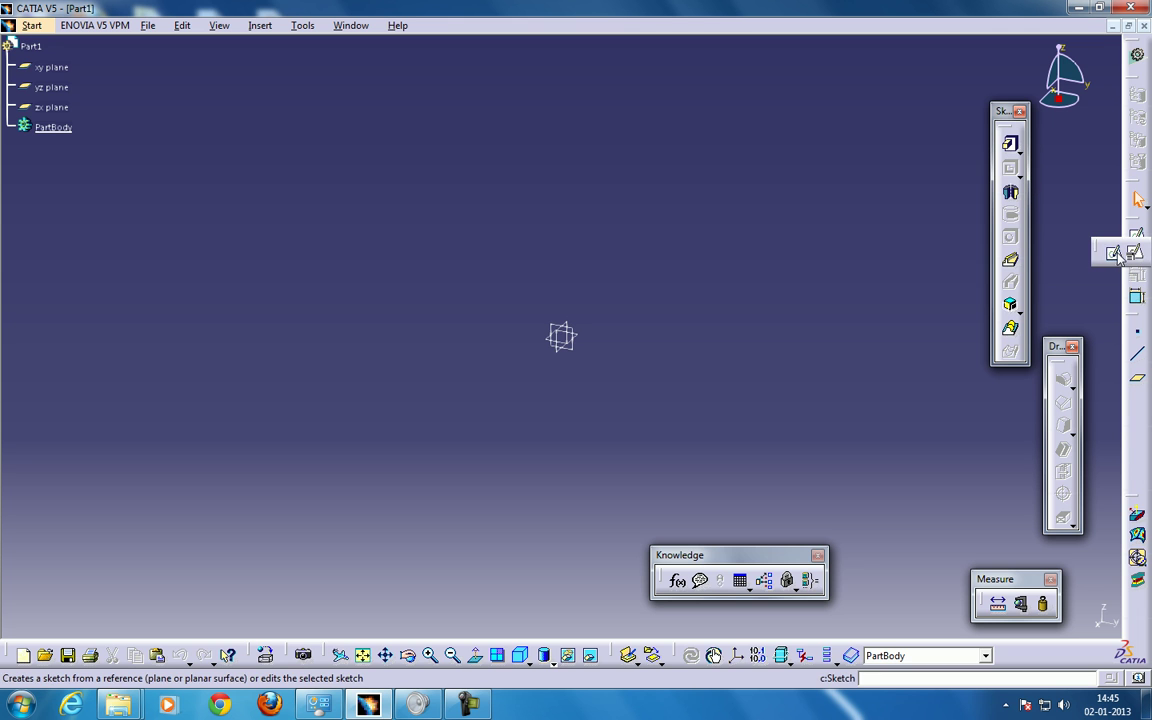
Draw a closed six-edge L profile on the xy plane, exit the sketcher and start a pad
left_click(1138, 237)
left_click(576, 342)
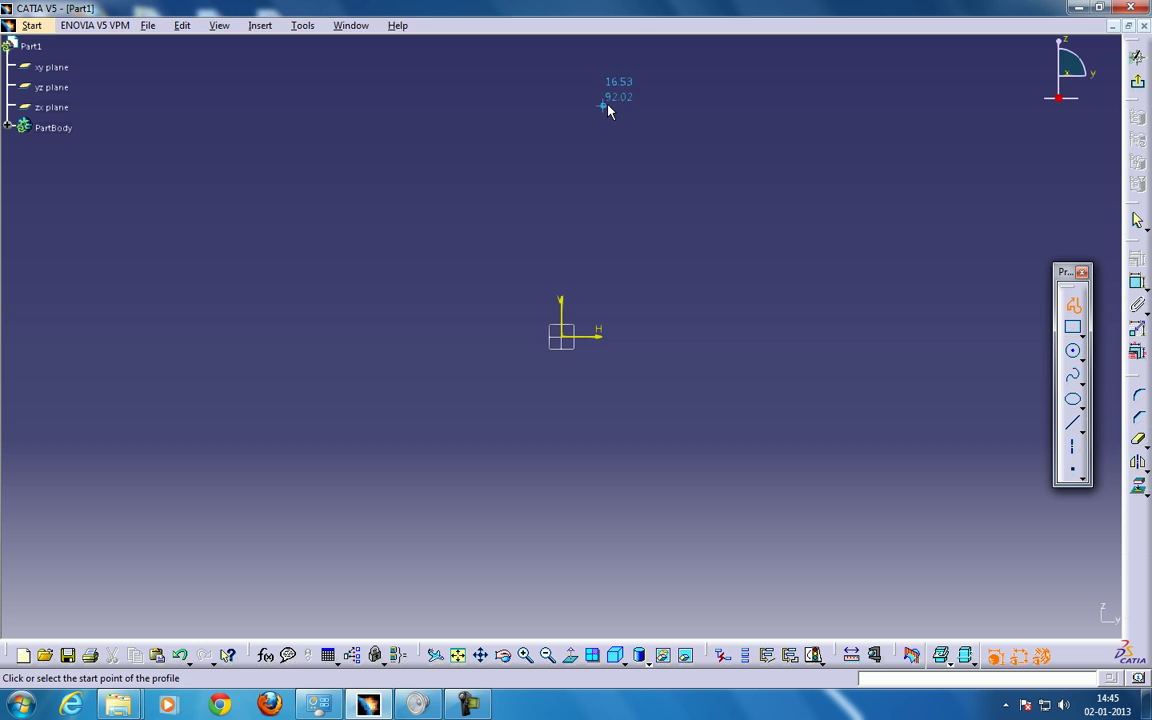
left_click(661, 104)
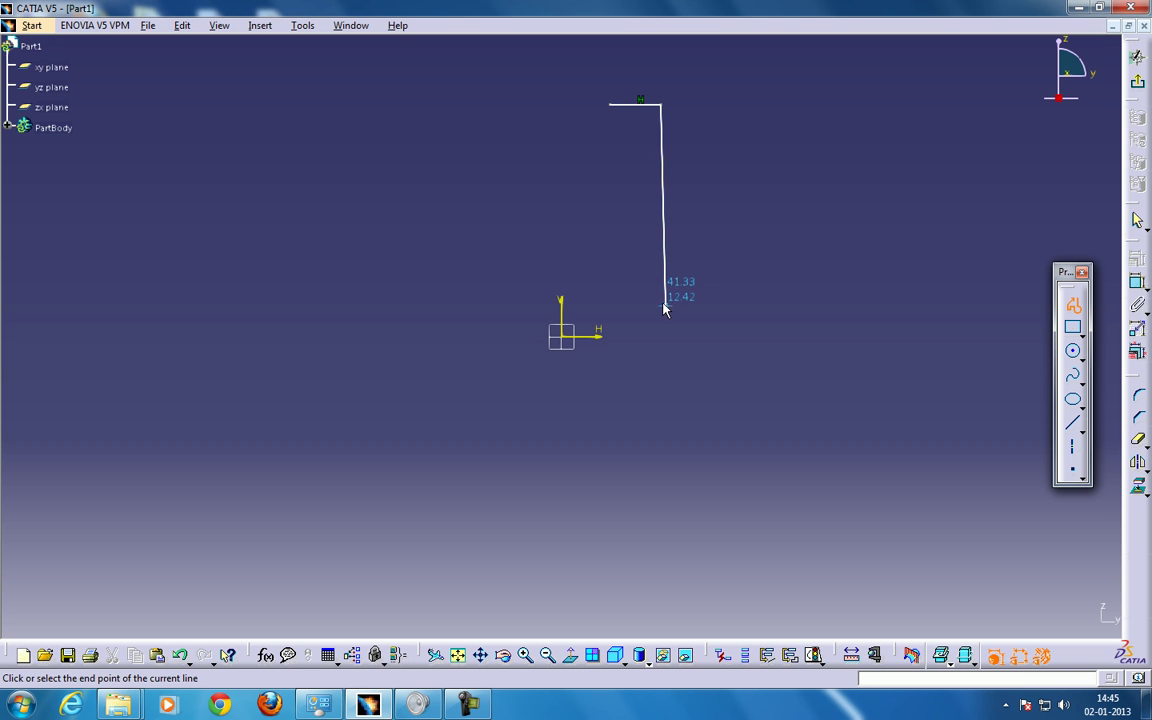
left_click(664, 301)
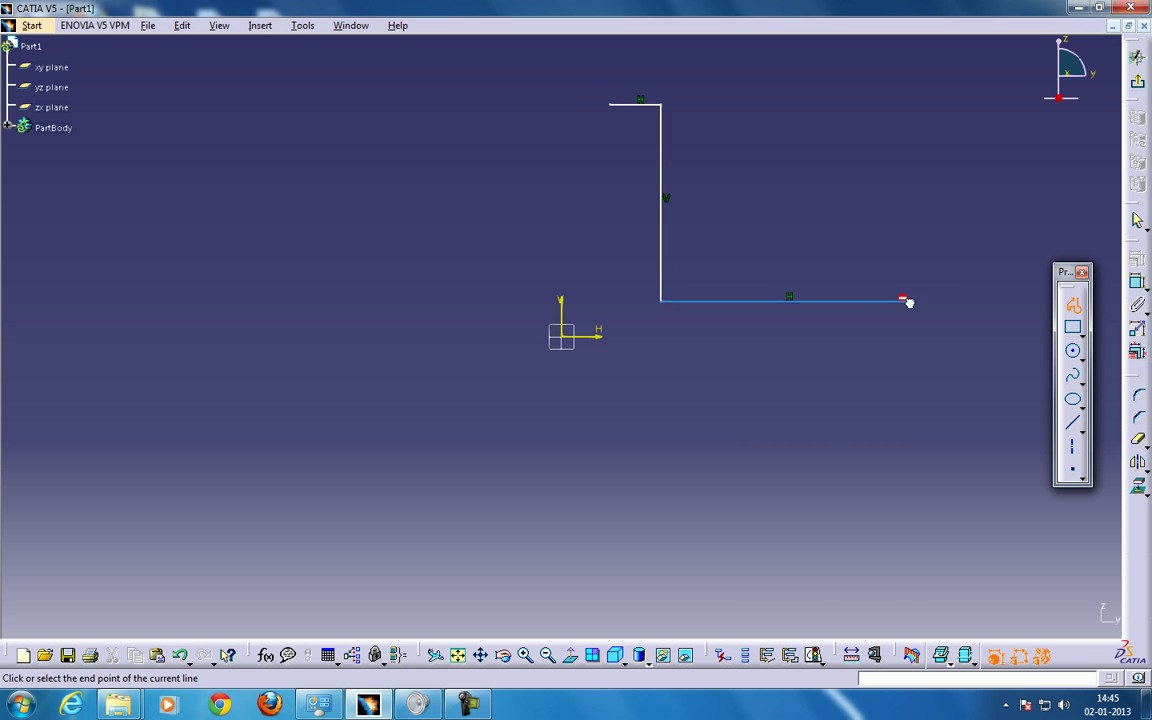
left_click(907, 301)
left_click(908, 350)
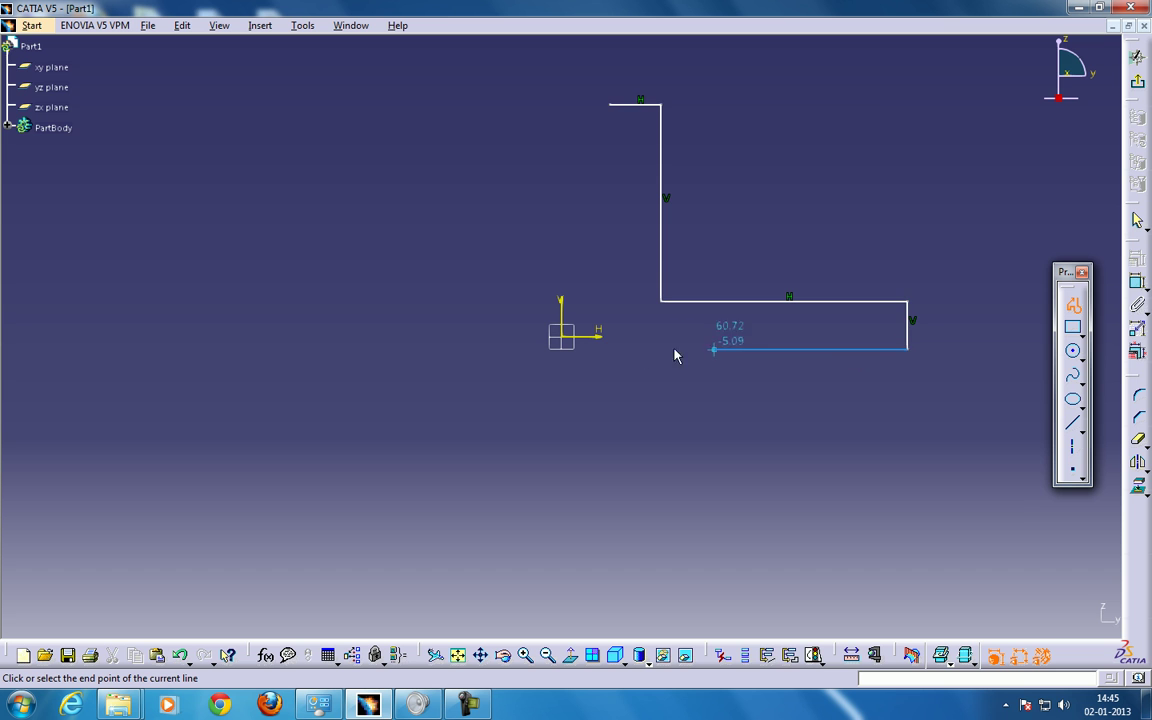
left_click(610, 349)
left_click(610, 105)
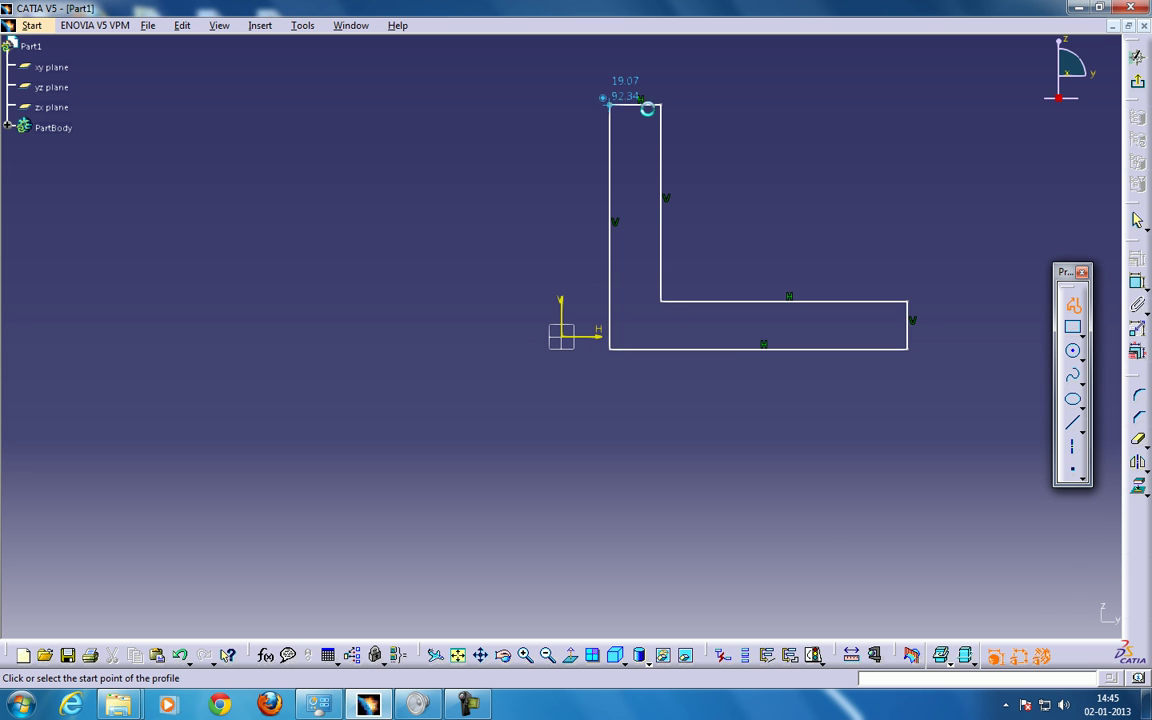
left_click(1137, 82)
left_click(1010, 145)
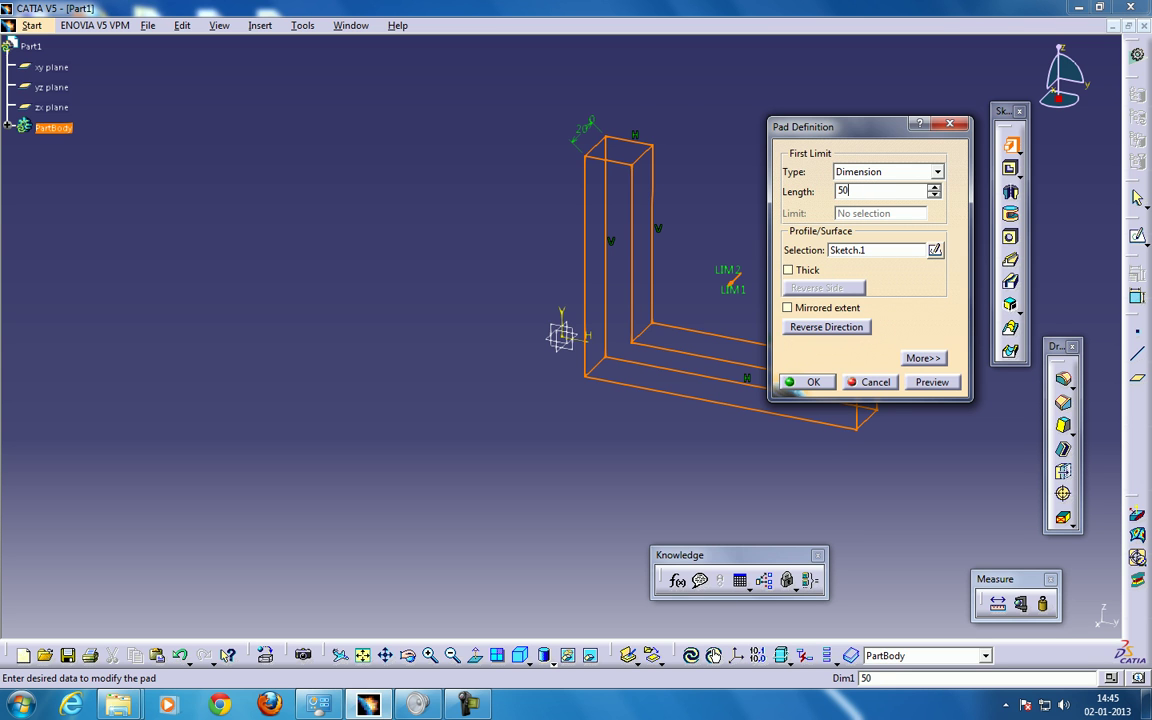
Pad the L profile 50 mm with mirrored extent to create Pad.1
left_click(823, 310)
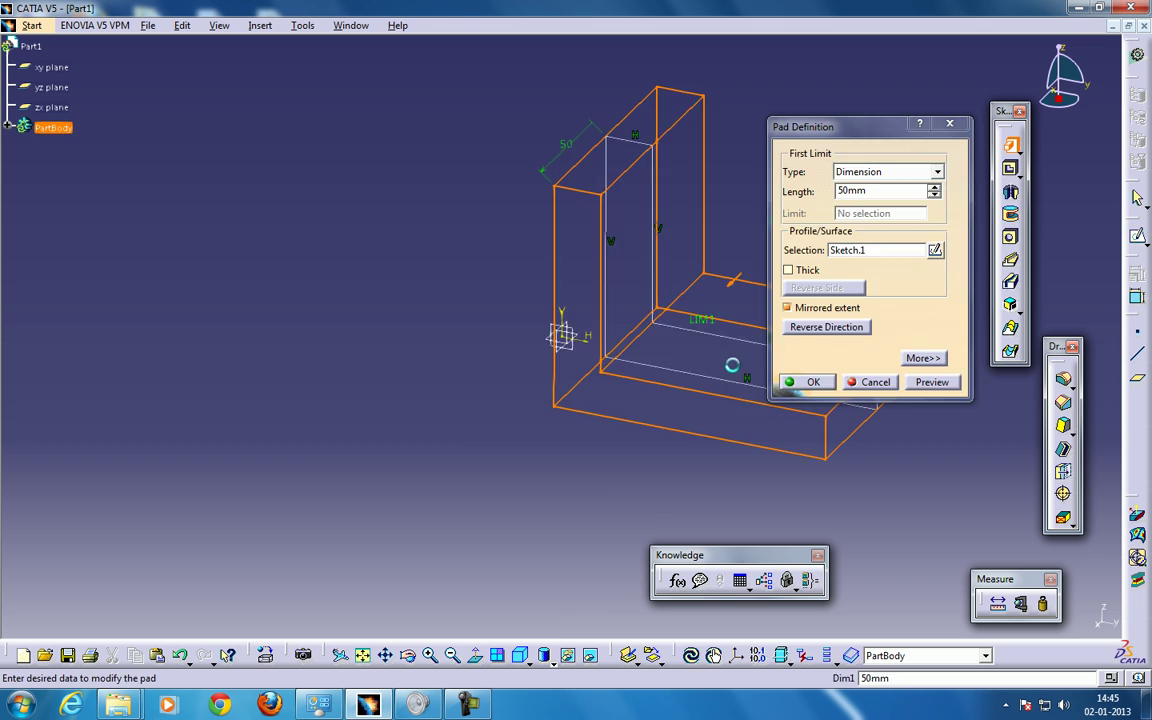
left_click(813, 382)
middle_click_drag(771, 177, 640, 318)
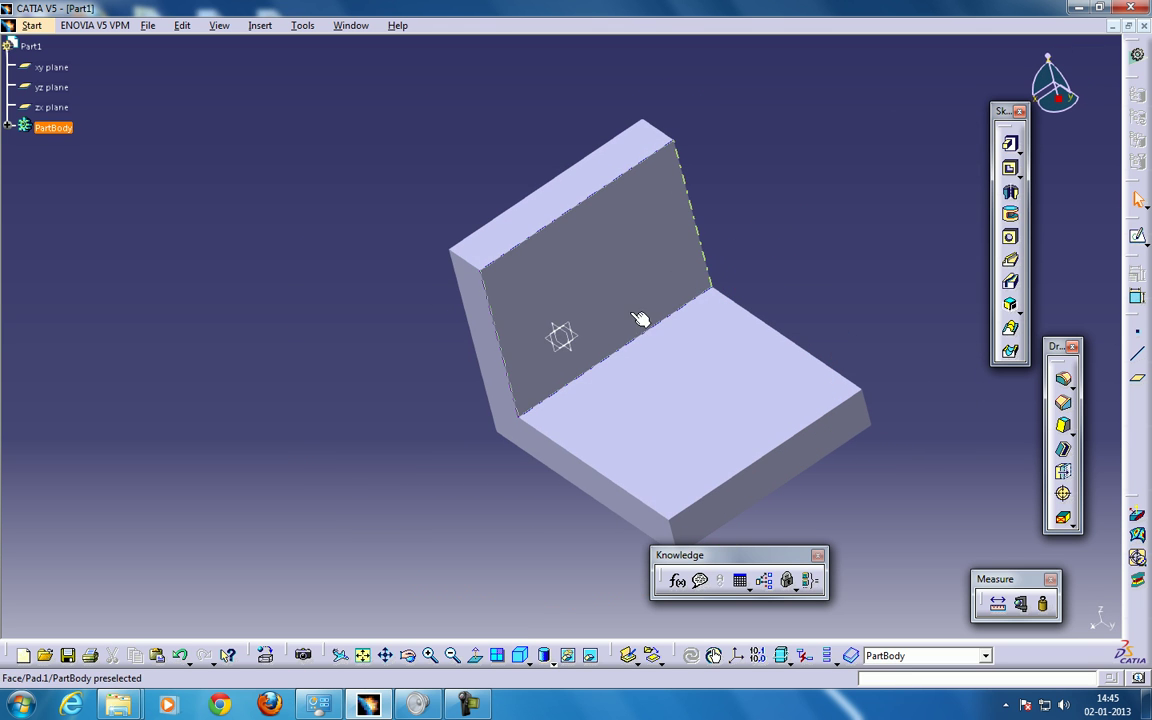
middle_click_drag(598, 281, 615, 221)
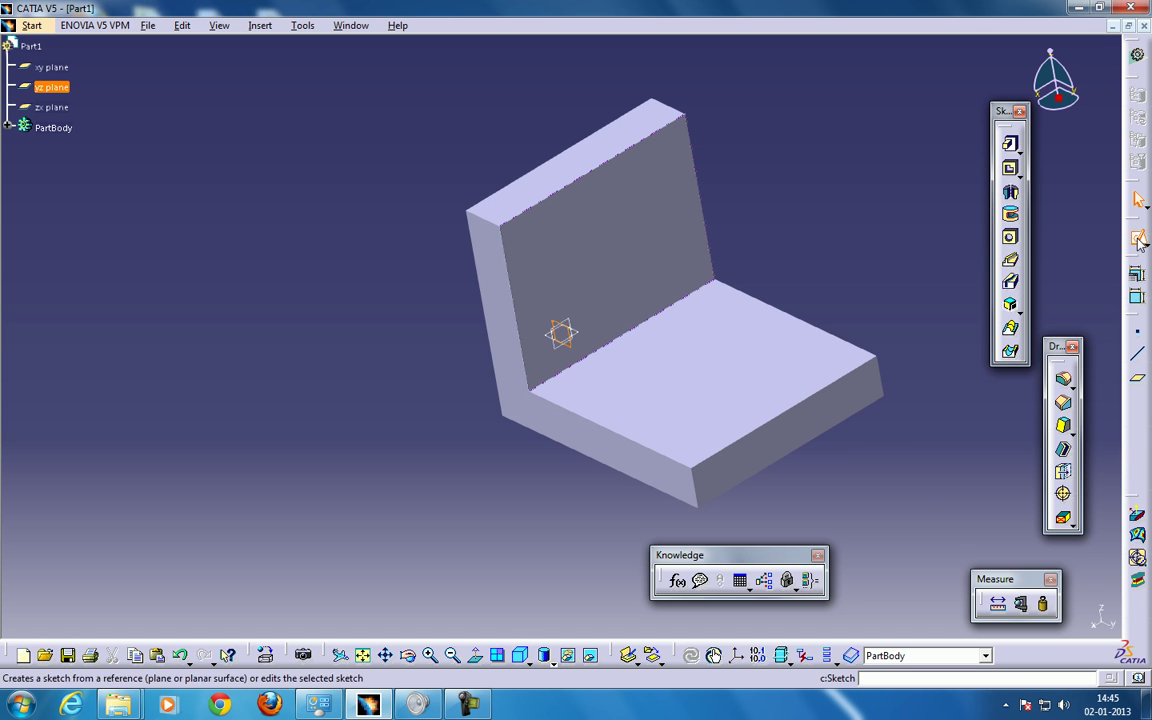
Start a sketch on the yz plane and project the wall and base inner edges
left_click(1010, 143)
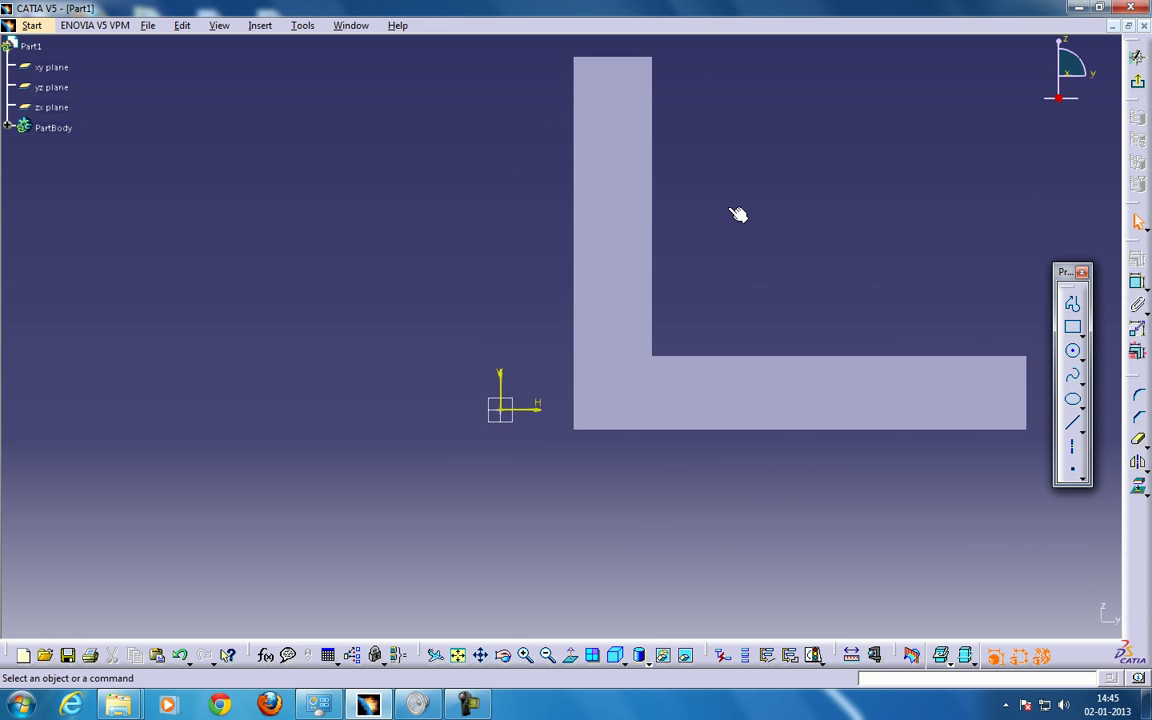
left_click(574, 138)
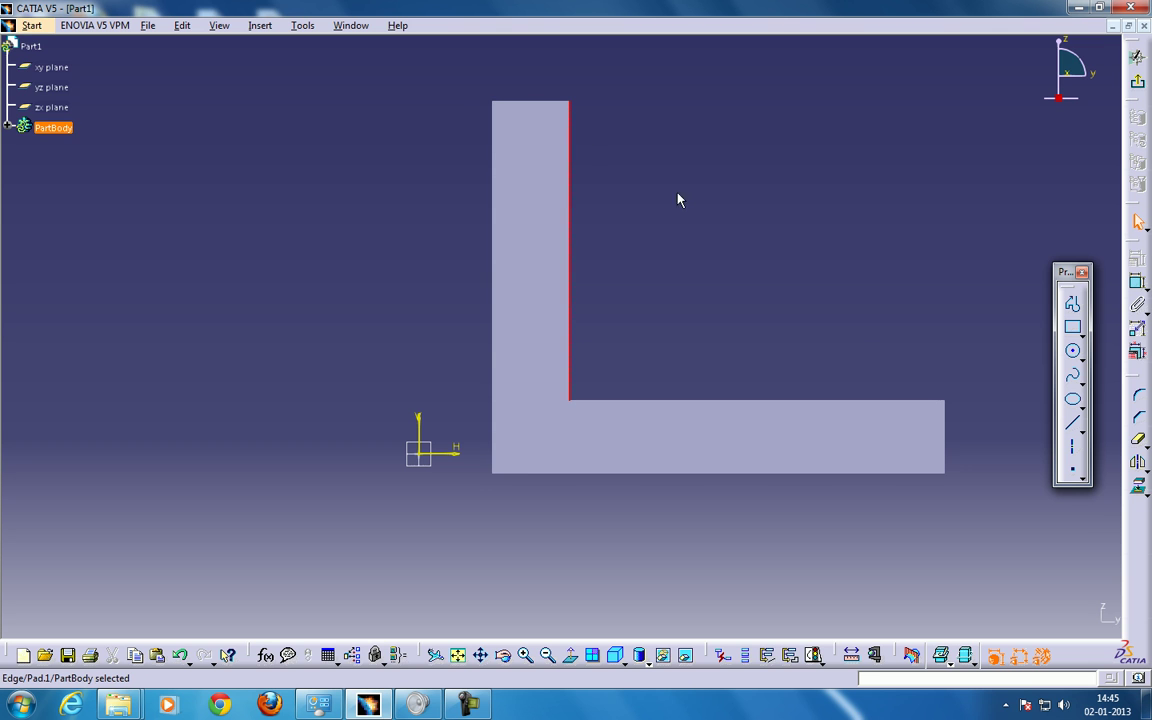
left_click(875, 400, "ctrl")
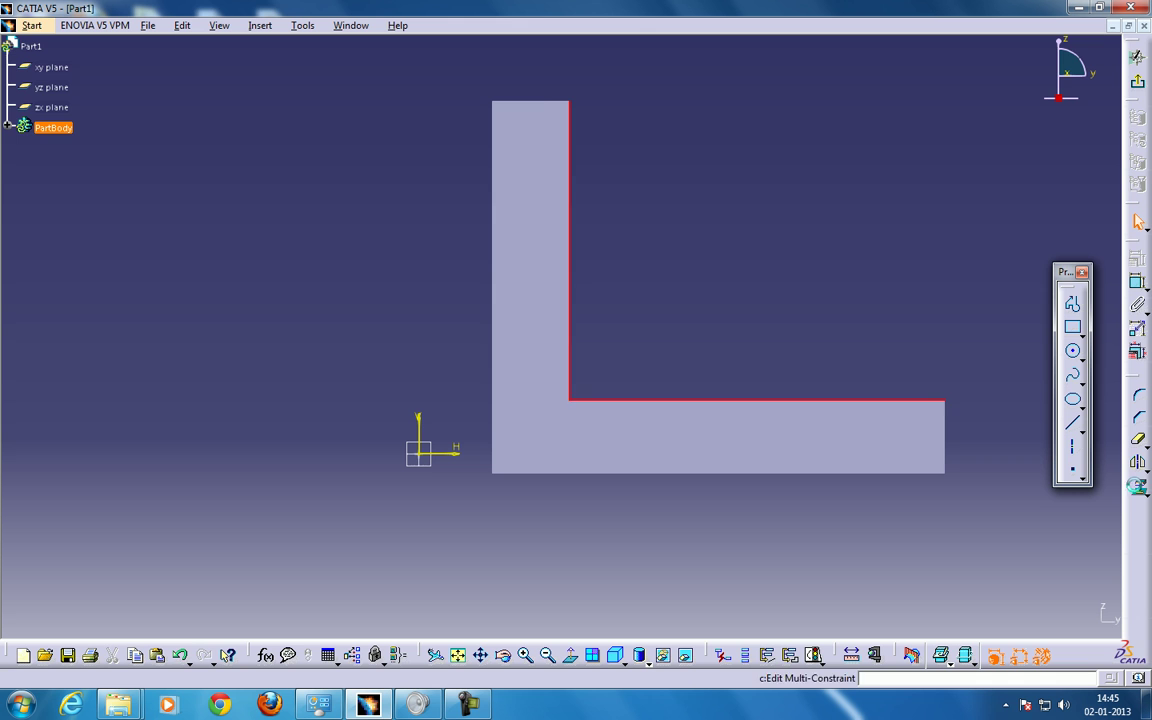
Draw a diagonal line from wall to base, trim its tail, and delete the projected wall edge
left_click(1073, 304)
left_click(533, 127)
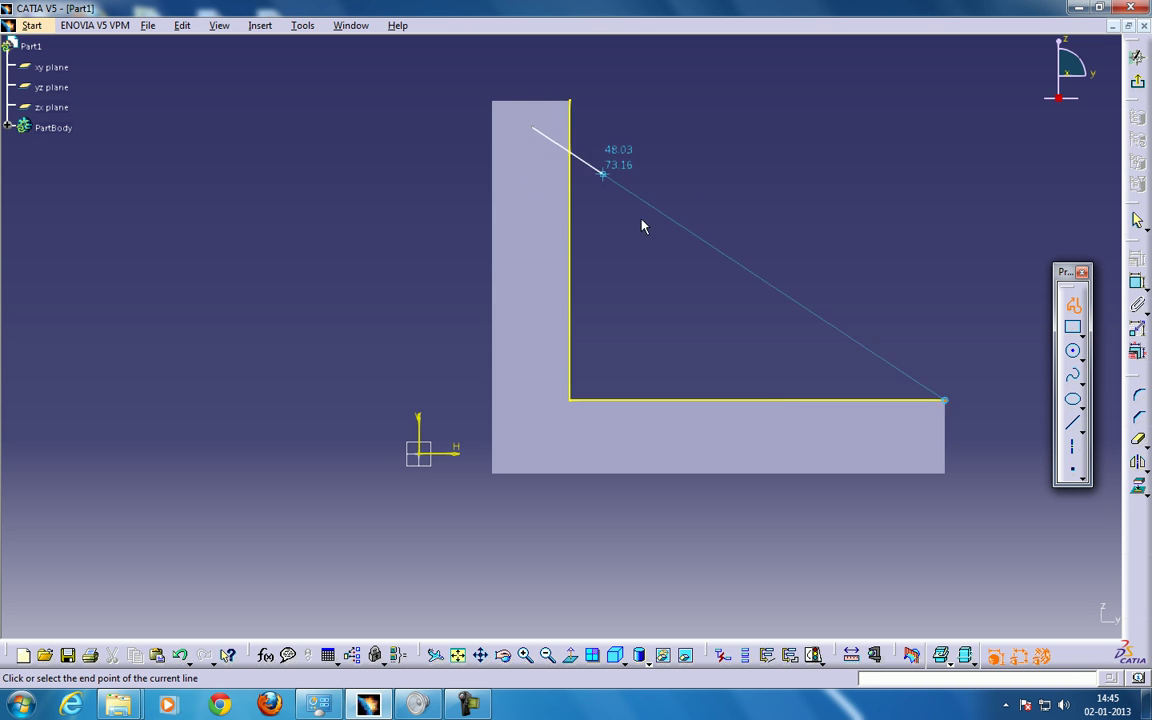
double_click(906, 428)
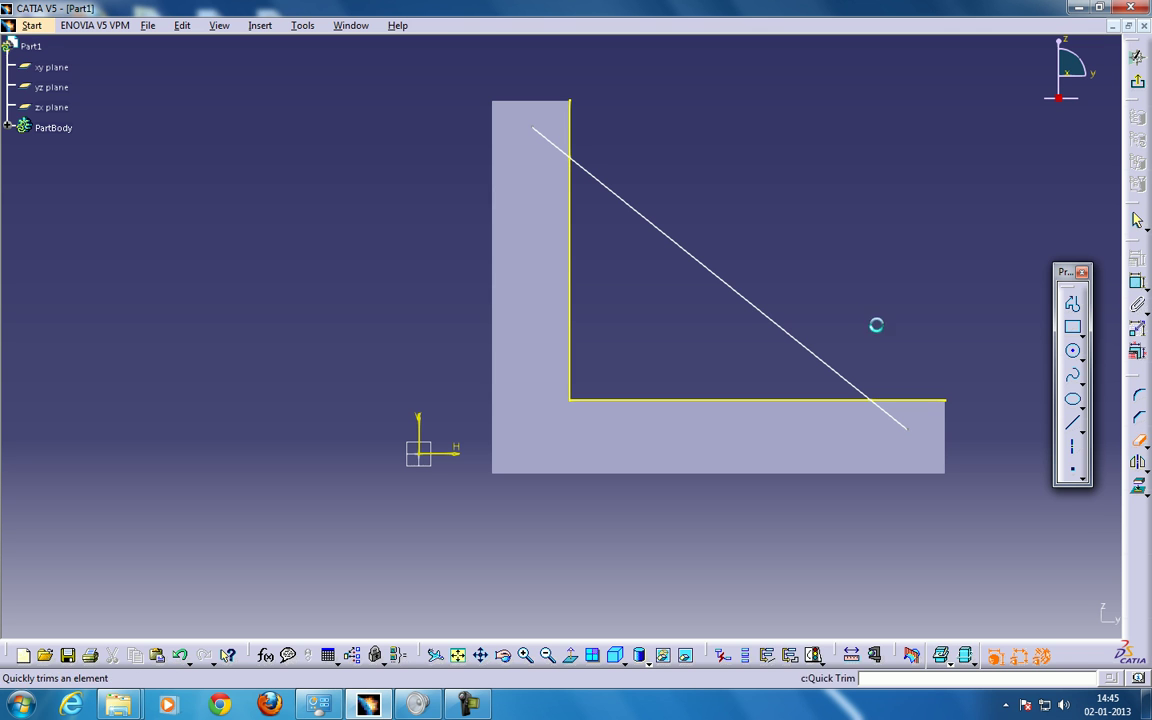
left_click(872, 412)
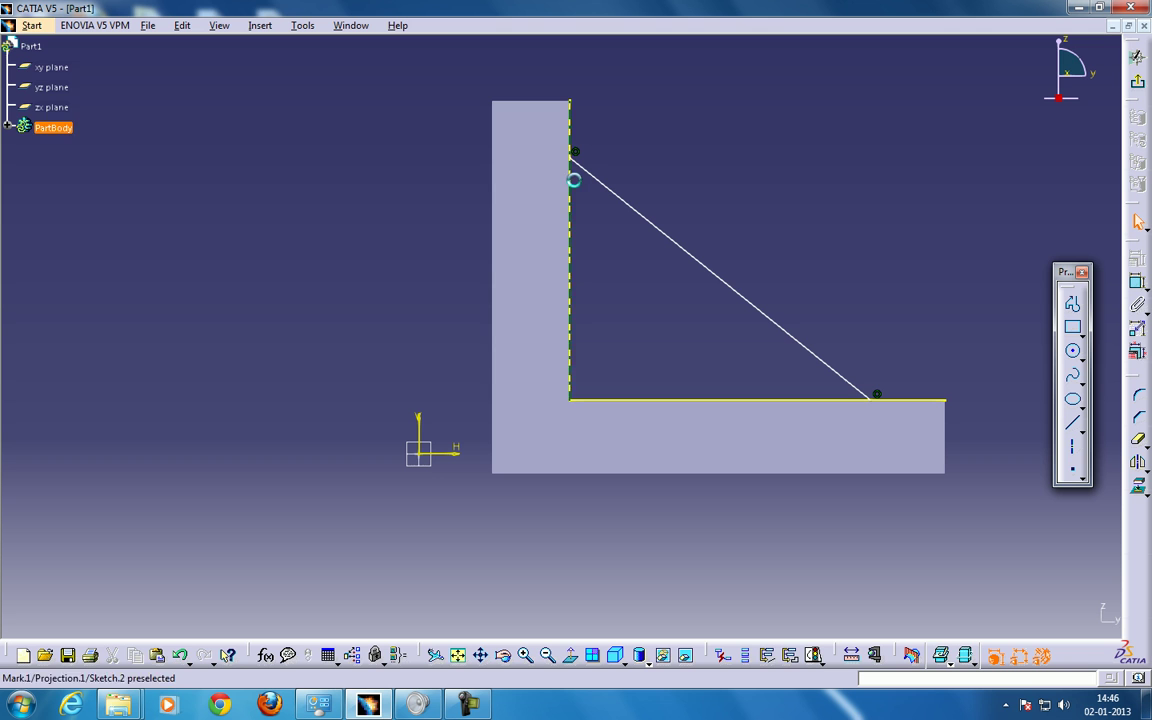
left_click(571, 199)
key("Delete")
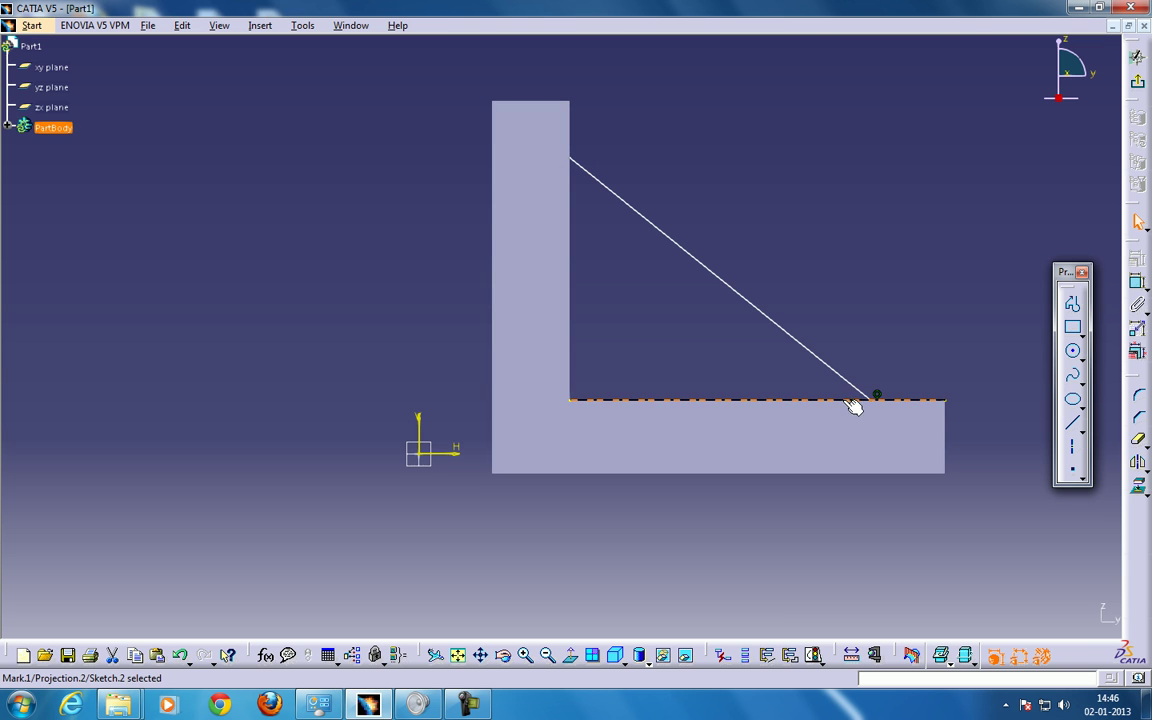
left_click(907, 318)
Build Stiffener.1 from Sketch.2 in From Side mode to fill the inner corner
left_click(1137, 57)
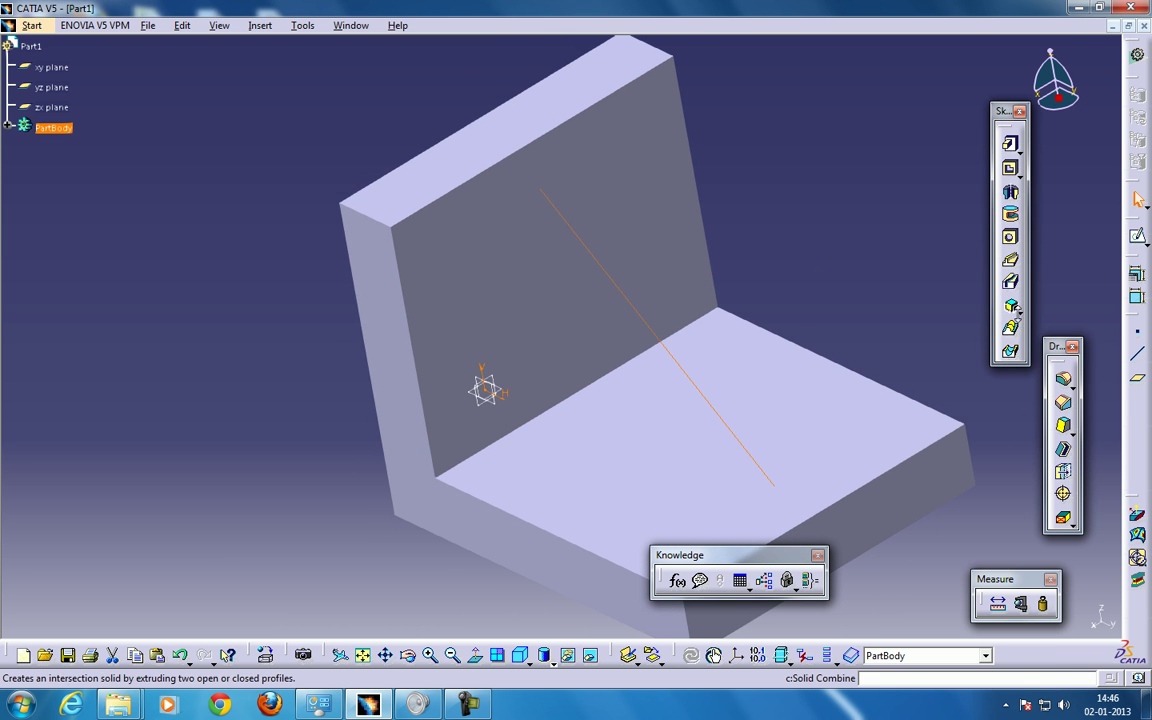
left_click(1019, 336)
middle_click_drag(725, 278, 678, 181)
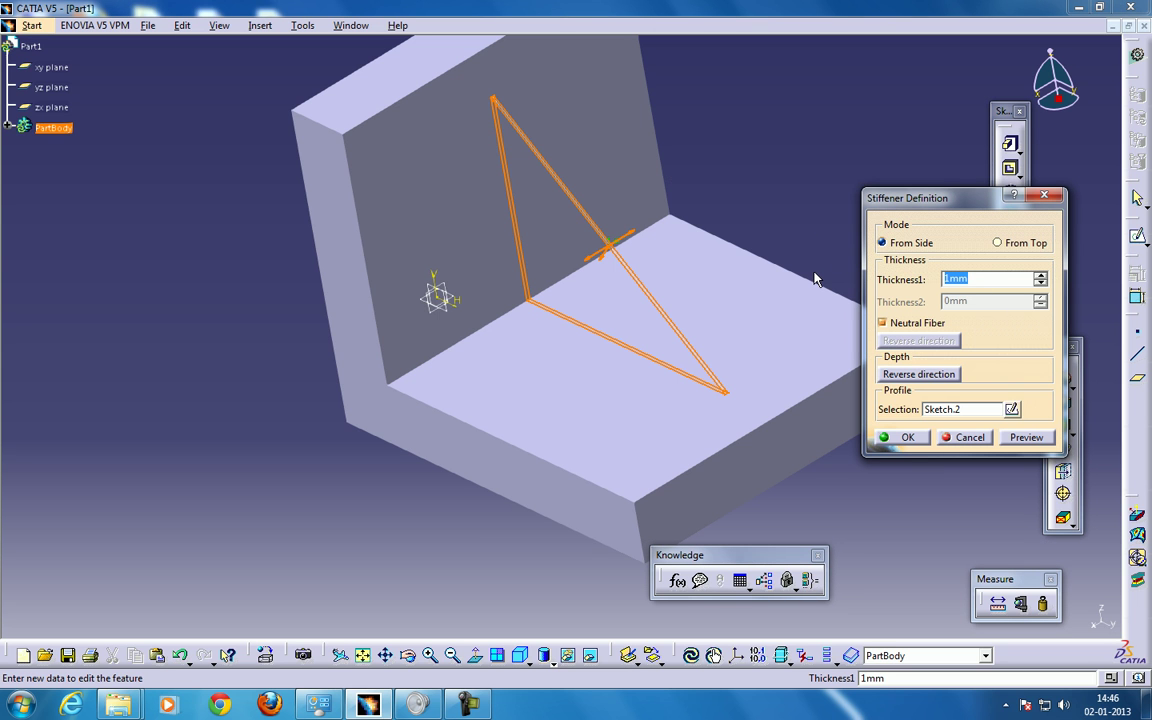
key("Return")
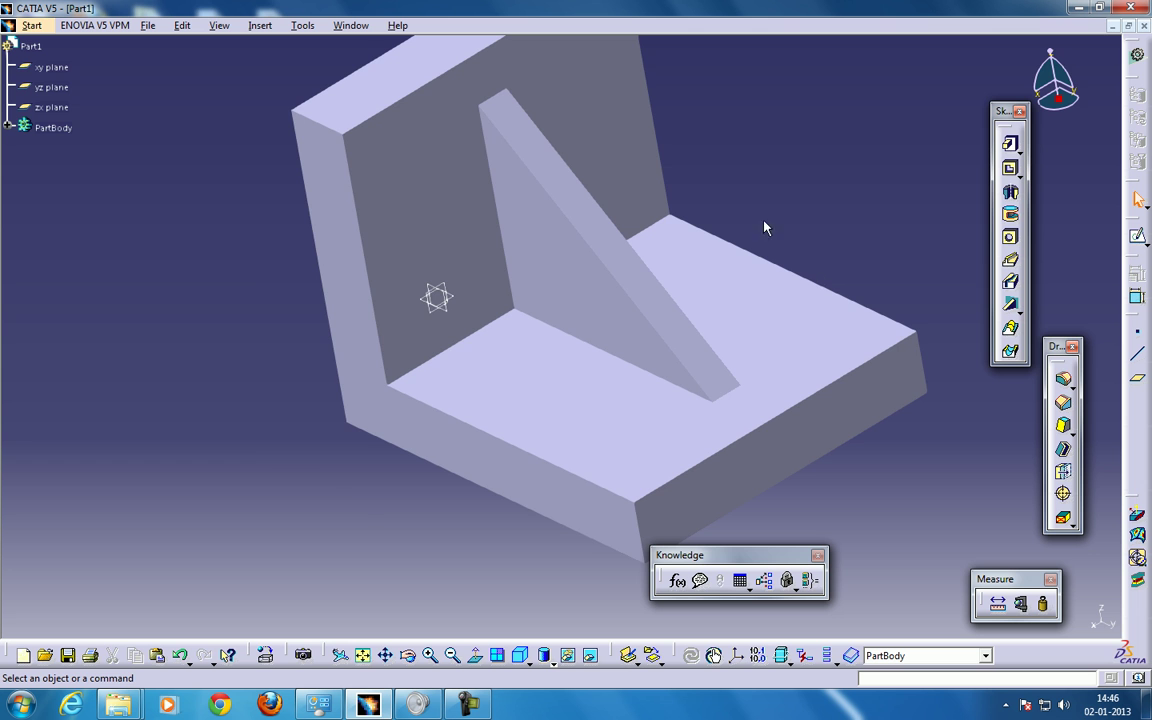
middle_click_drag(764, 228, 453, 154)
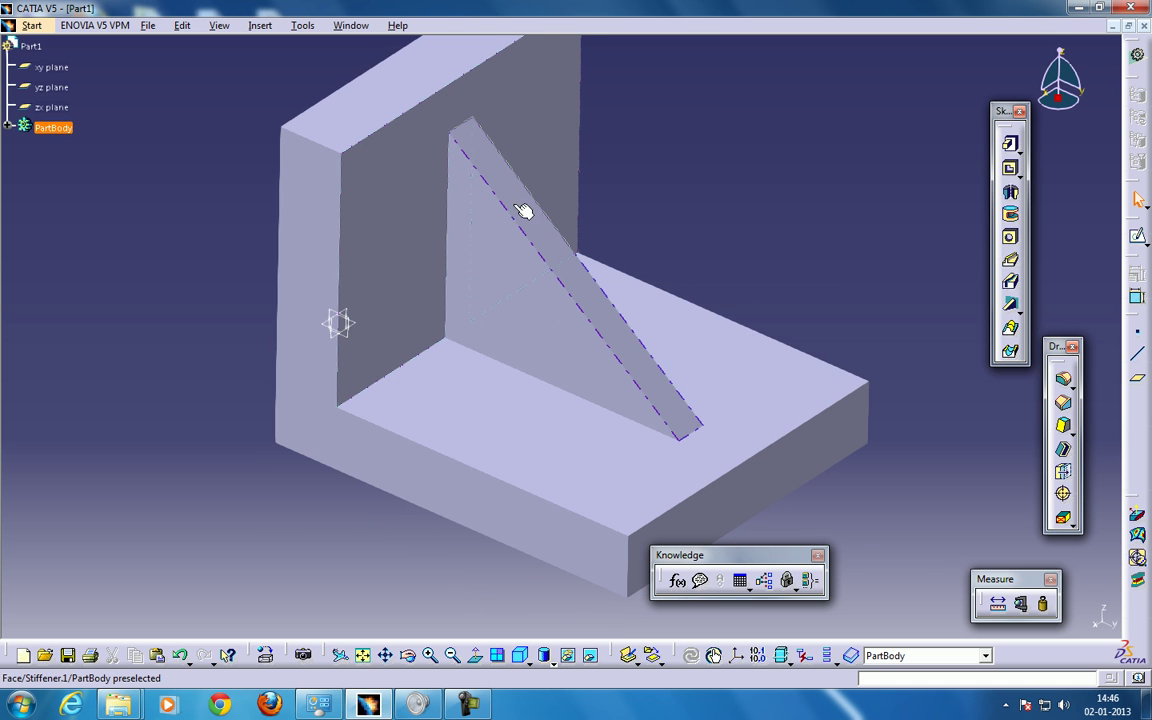
middle_click_drag(653, 180, 462, 141)
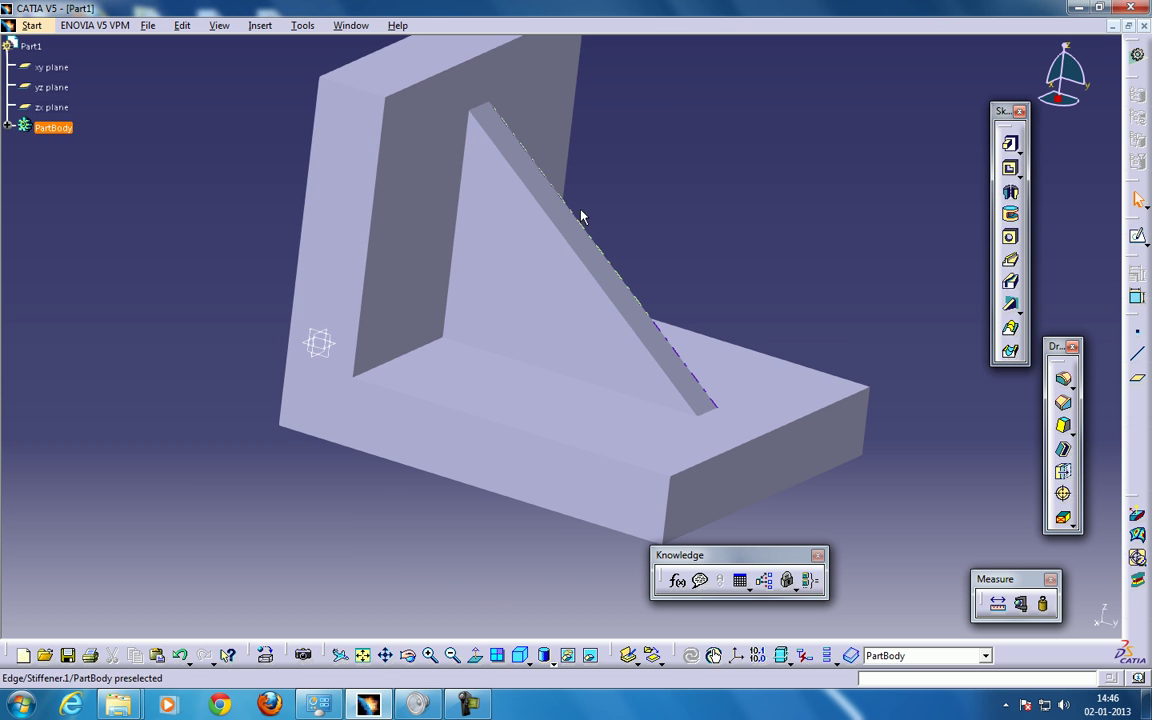
middle_click_drag(656, 193, 575, 222)
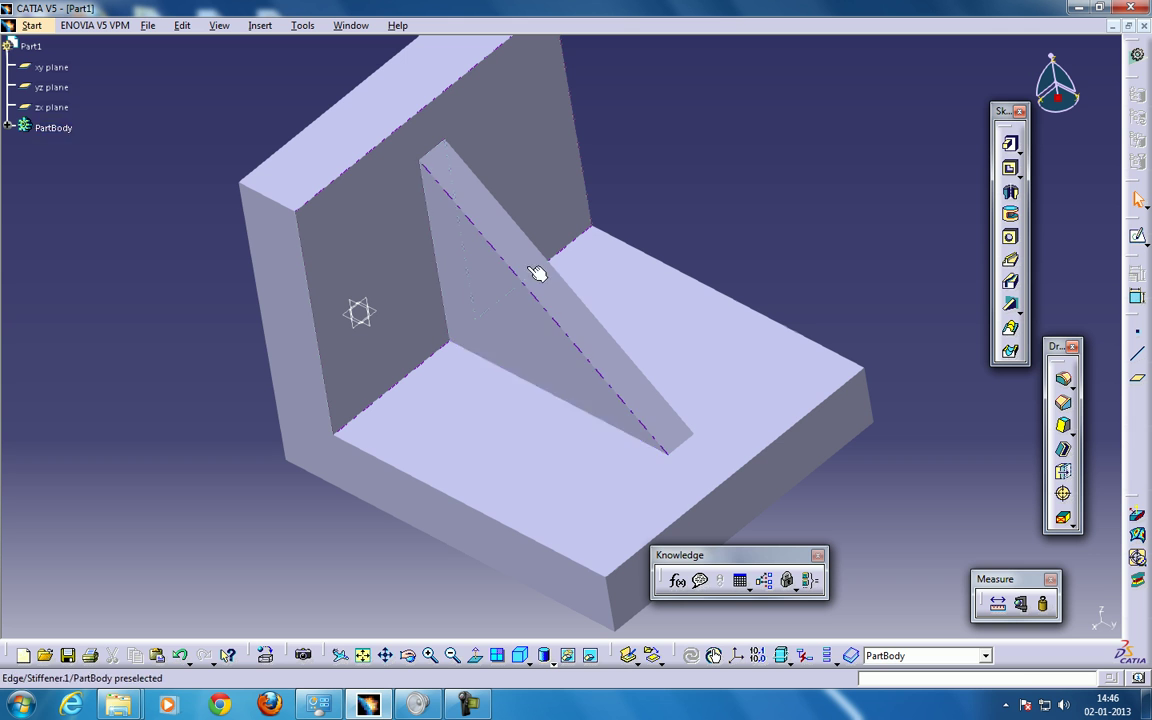
Delete Stiffener.1 and its sketch from the feature tree
left_click(9, 127)
left_click(70, 188)
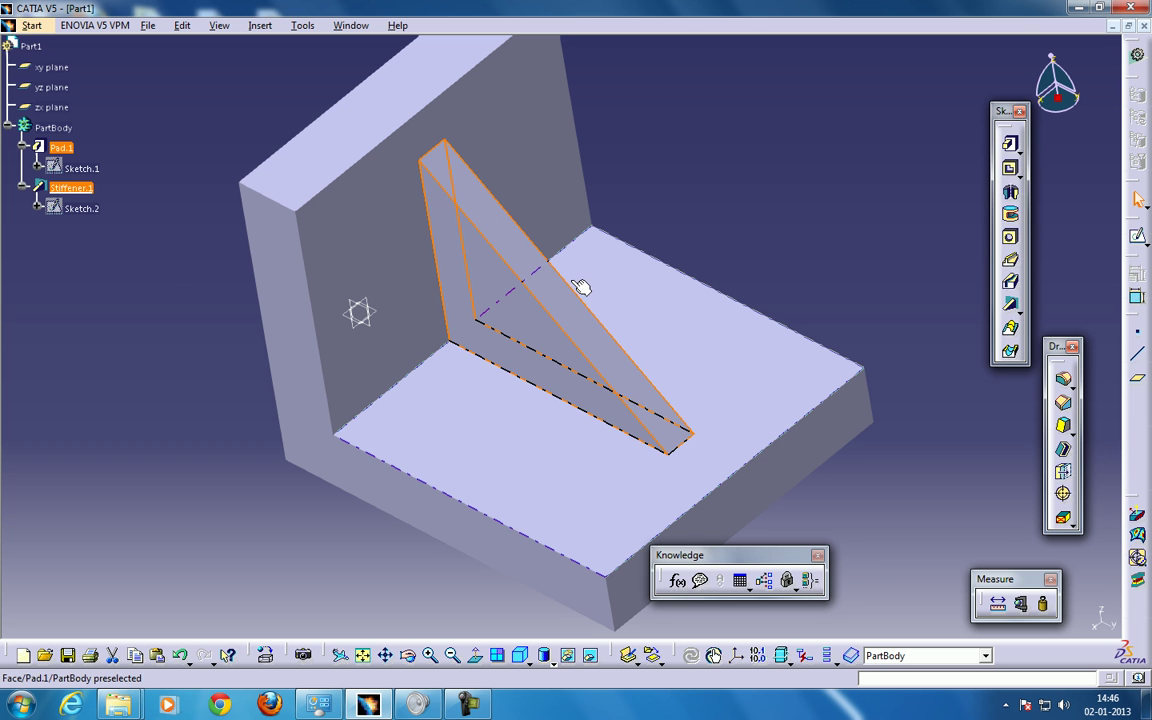
key("Delete")
left_click(1019, 611)
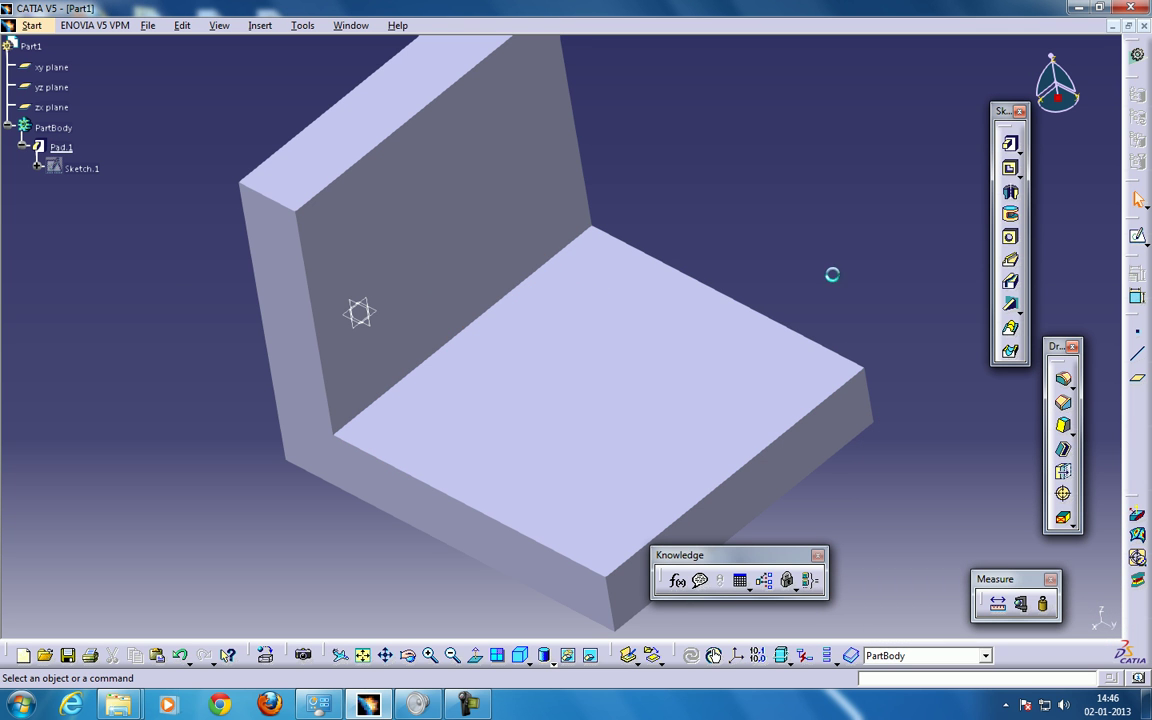
Sketch a circle on the wall's inner face and pad it 50 mm into Pad.2
middle_click_drag(717, 165, 671, 234)
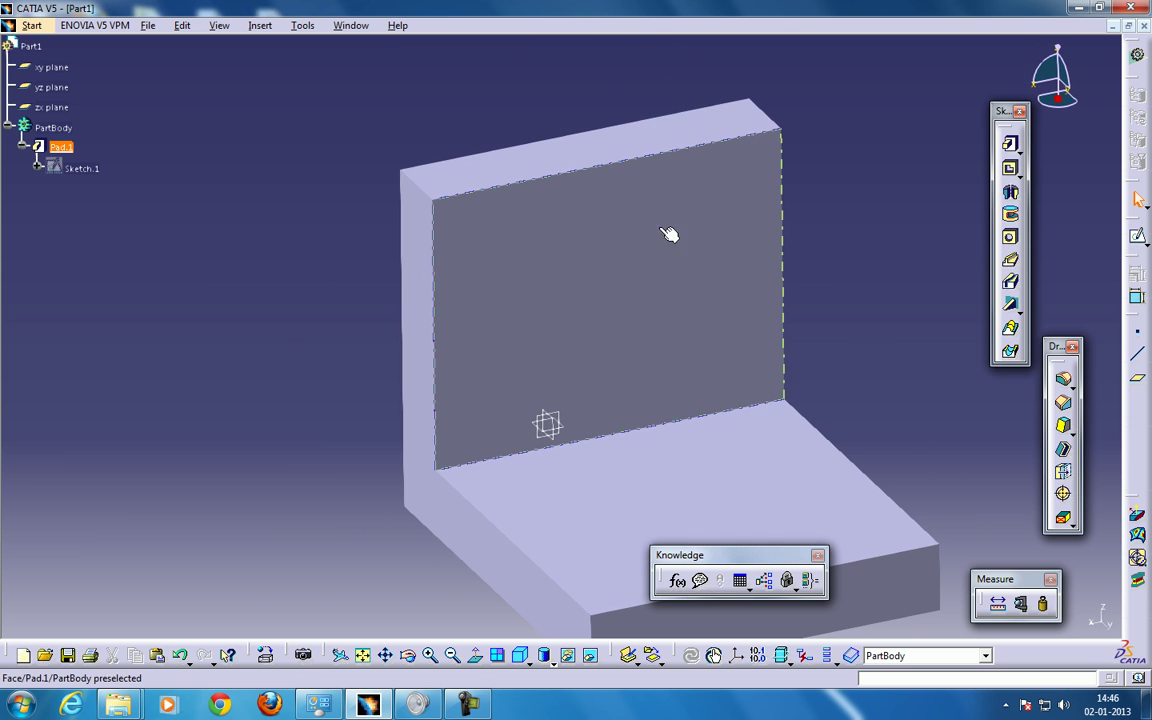
left_click(575, 265)
left_click(1137, 235)
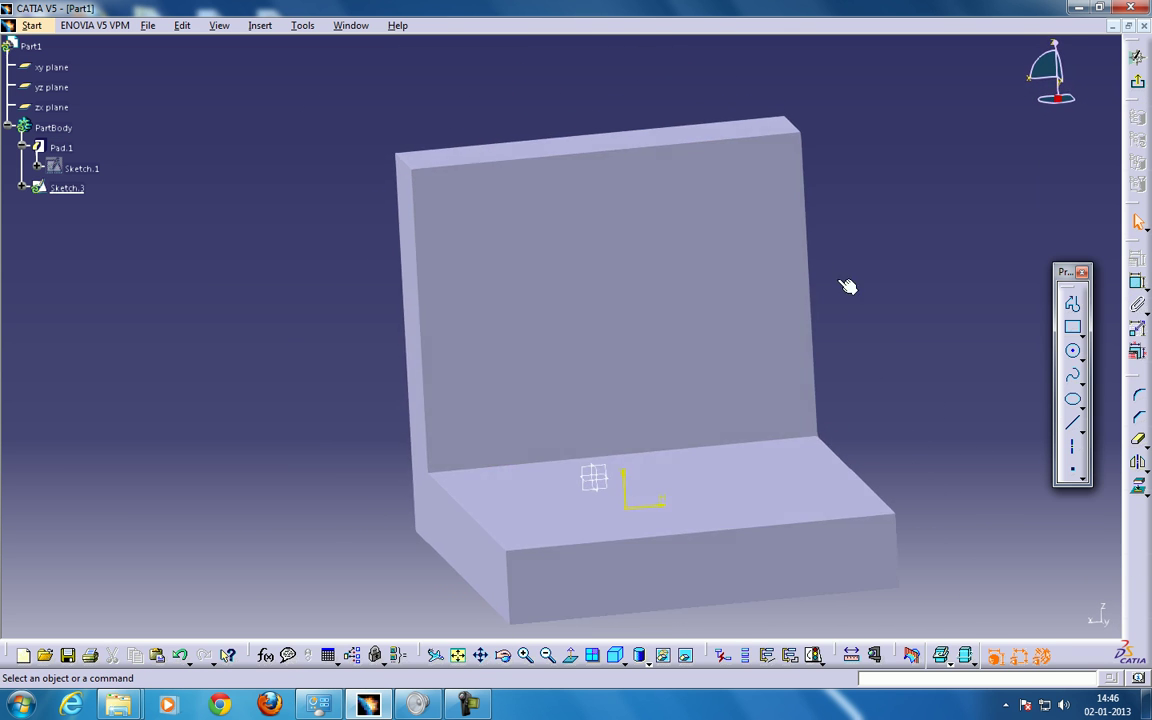
left_click(1072, 350)
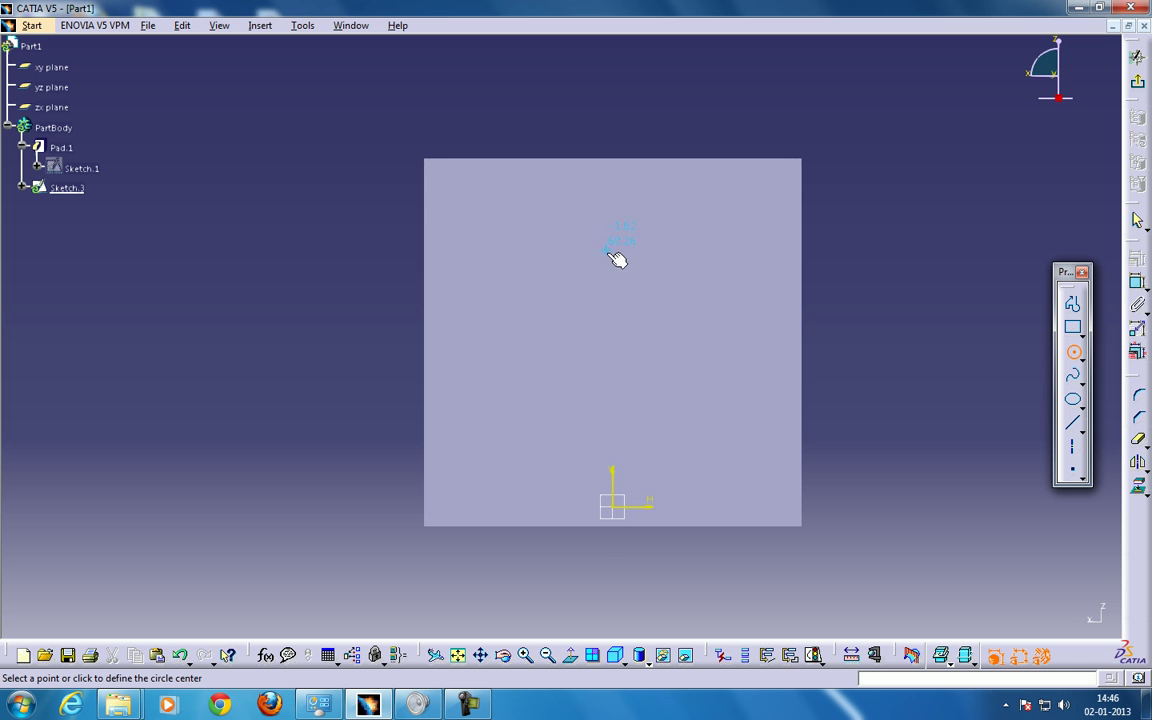
left_click(684, 242)
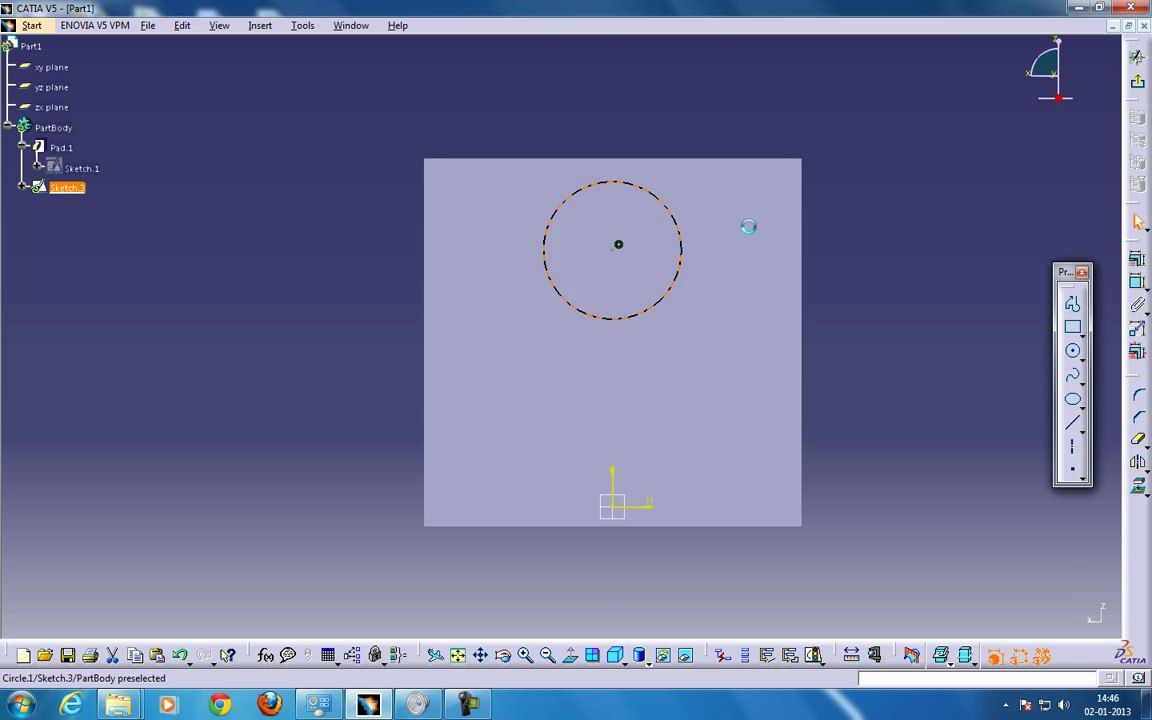
left_click(1137, 82)
left_click(1010, 143)
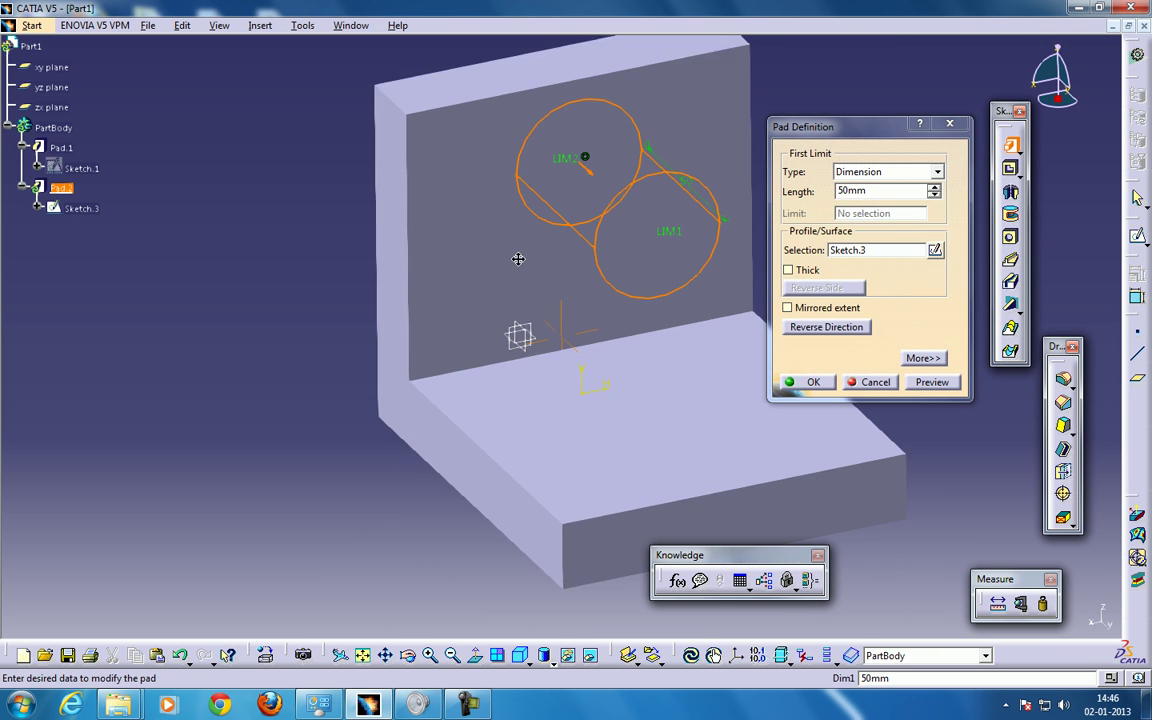
left_click(800, 383)
middle_click_drag(576, 249, 548, 391)
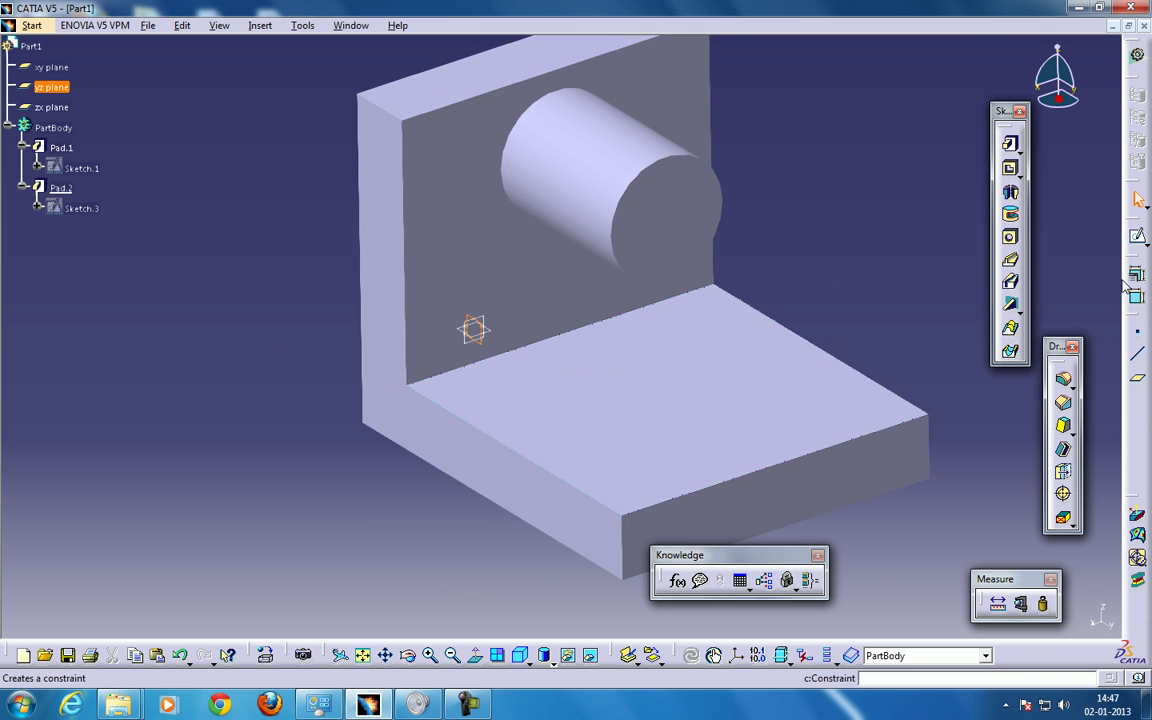
On a yz-plane sketch, project the inner L edges and draw a diagonal from the base's far end
left_click(478, 338)
middle_click_drag(599, 335, 515, 410)
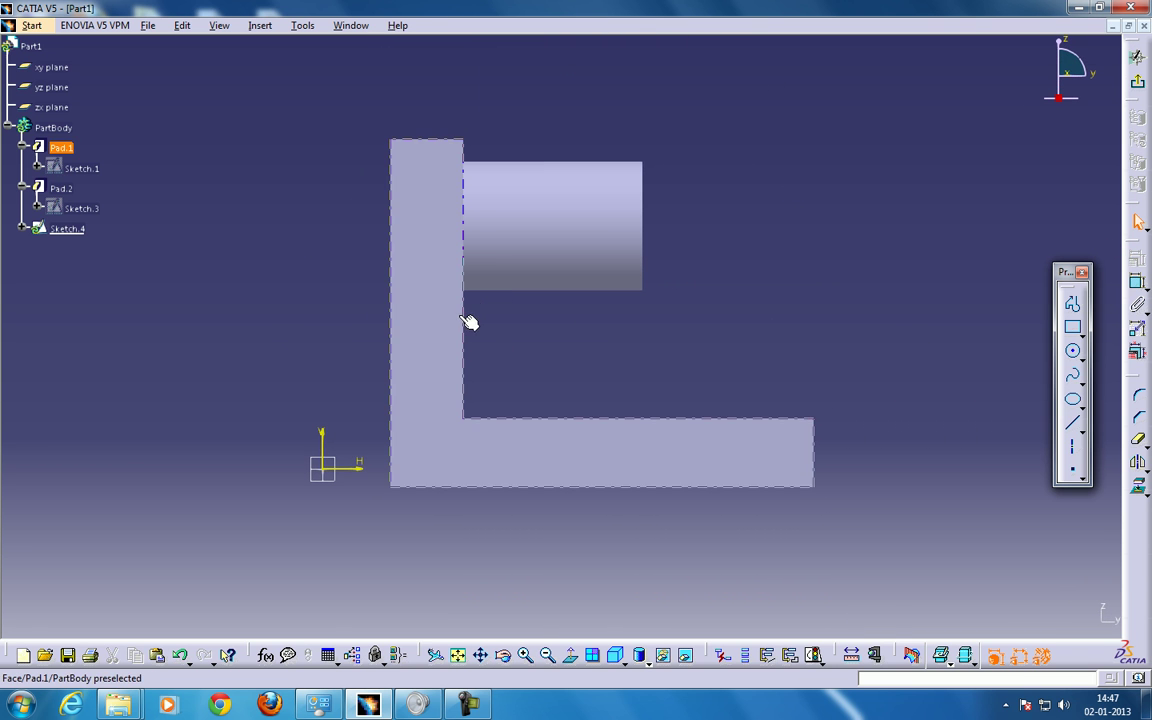
left_click(1137, 485)
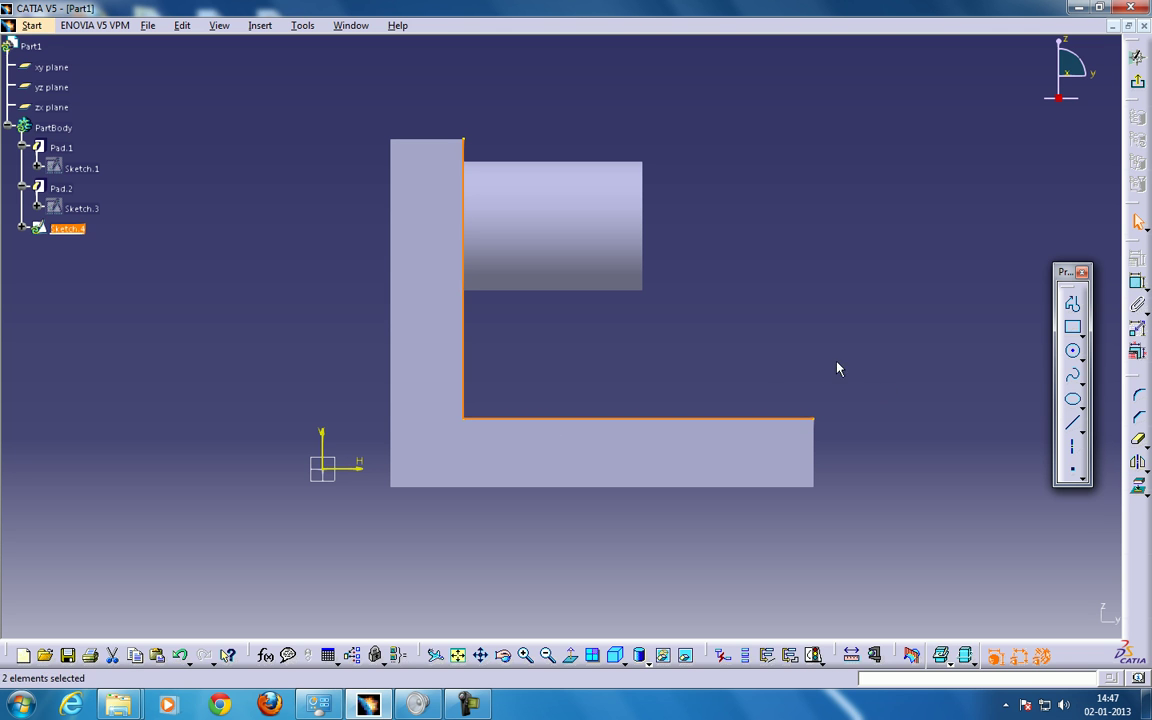
left_click(1074, 427)
left_click(813, 418)
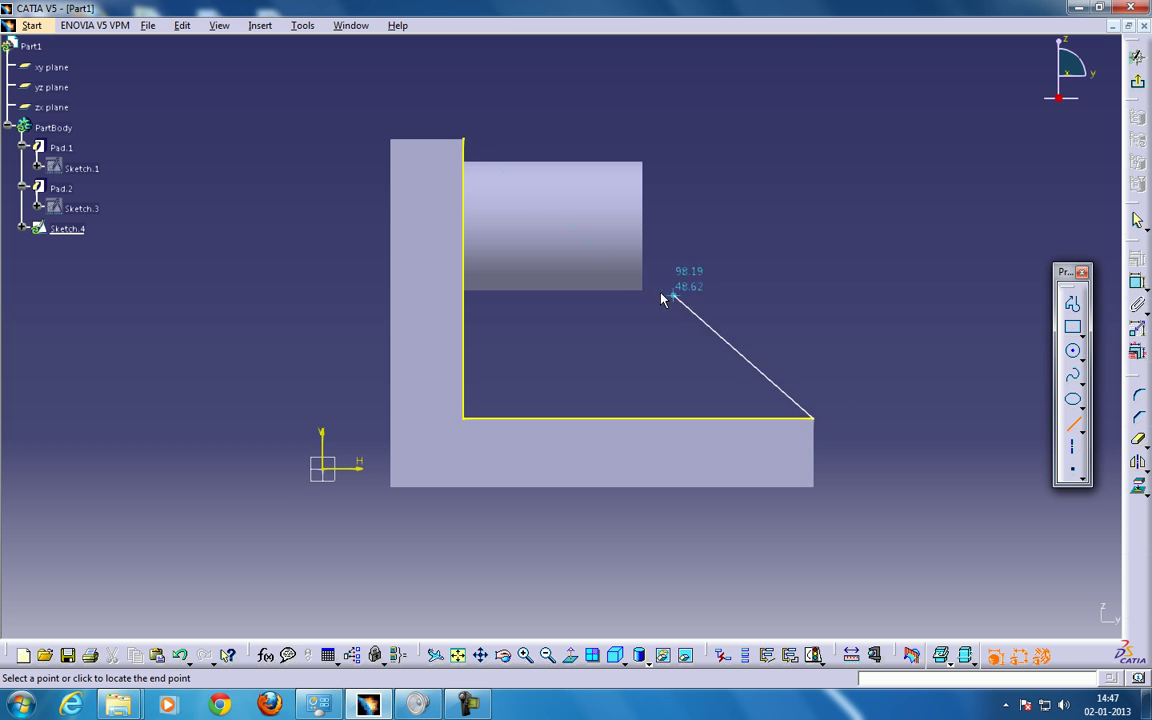
left_click(640, 302)
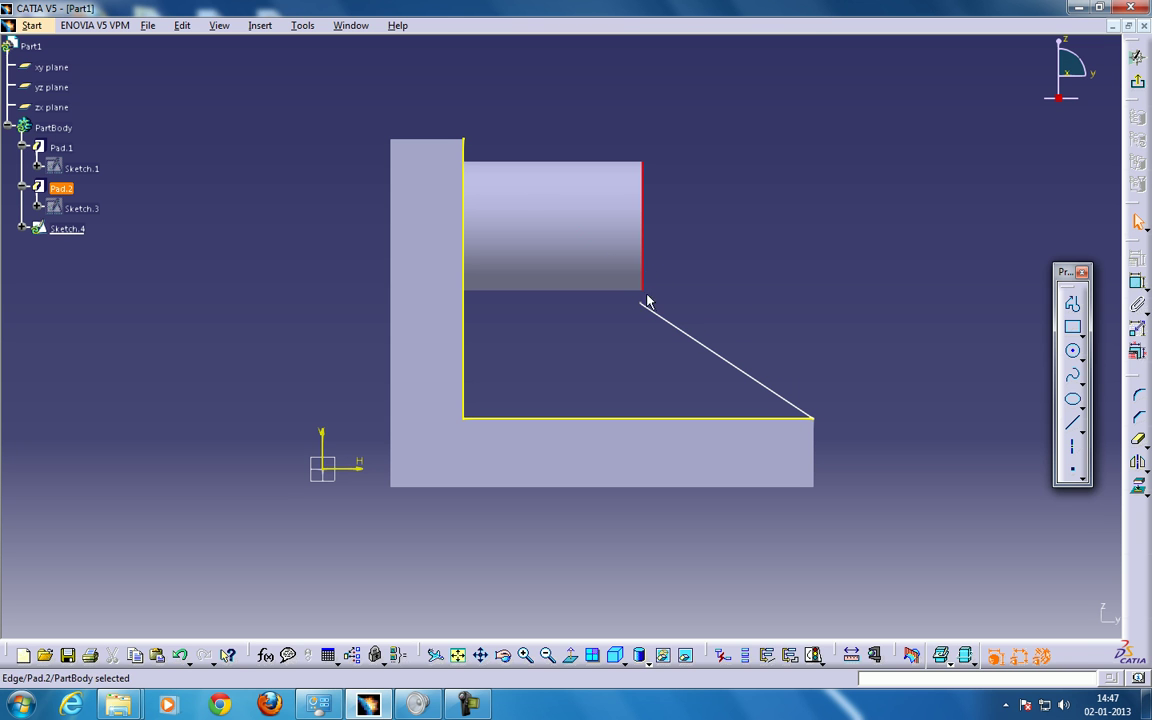
Project the boss's end edge and make it coincident with the diagonal's upper end
left_click(641, 290)
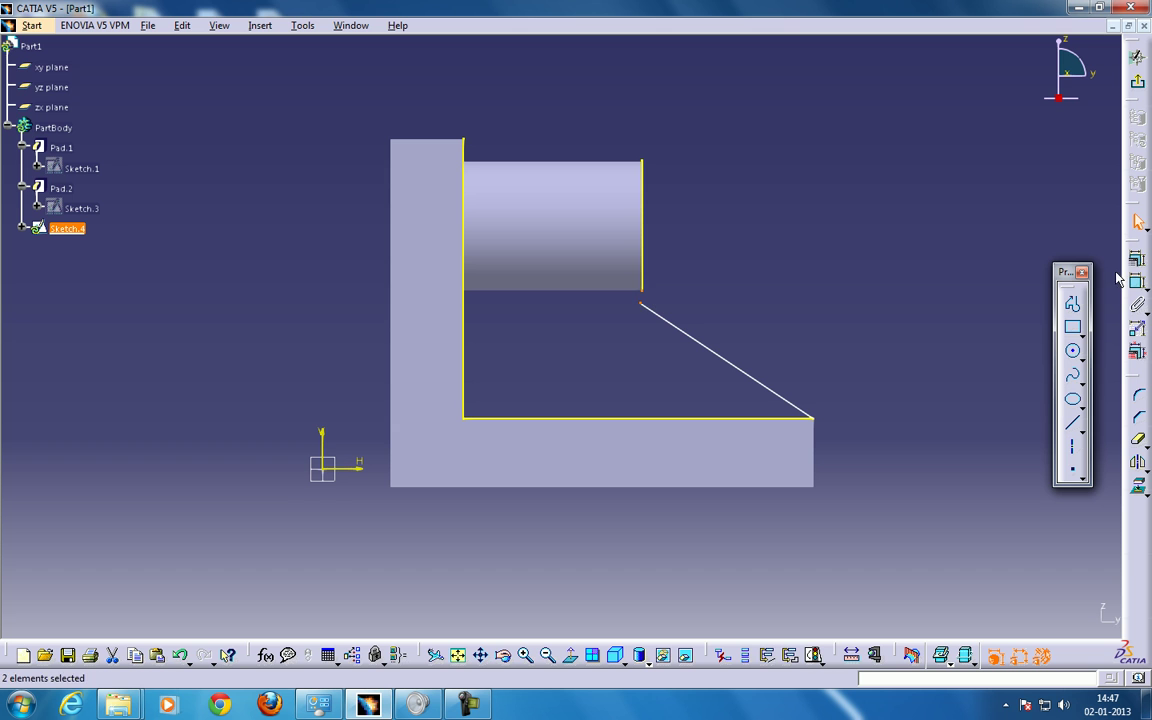
left_click(1137, 259)
left_click(967, 316)
left_click(951, 460)
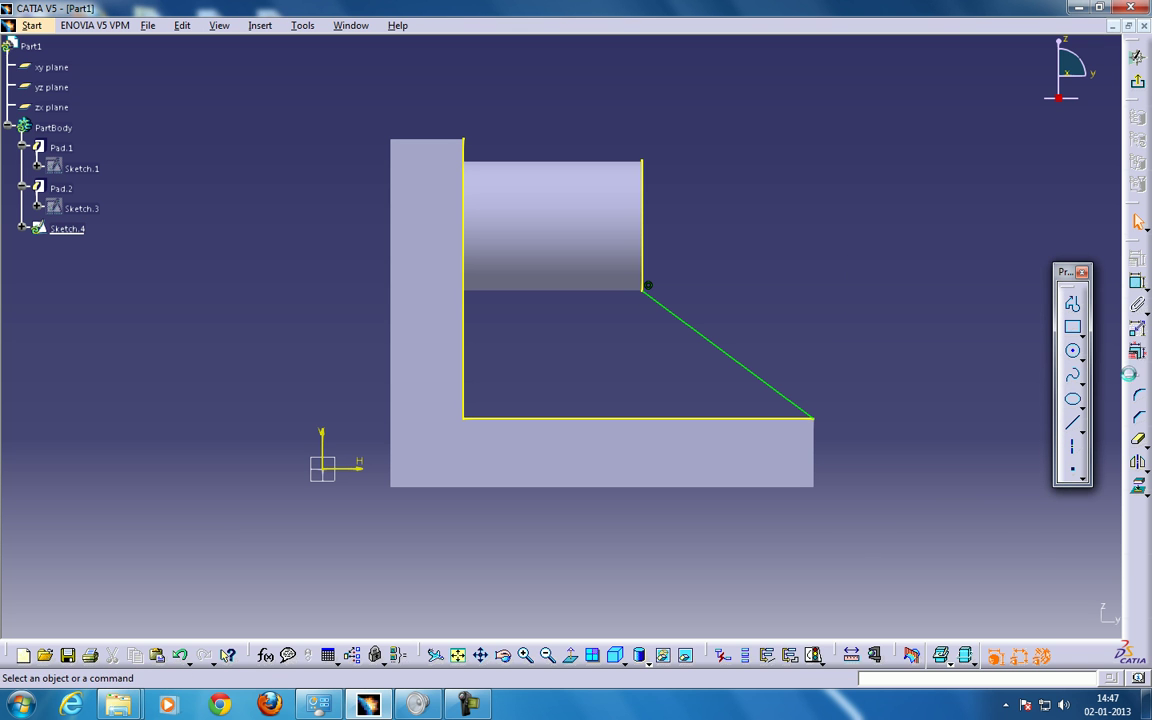
Add a horizontal line under the boss, trim the stub past the wall, delete the boss edge projection
left_click(1073, 422)
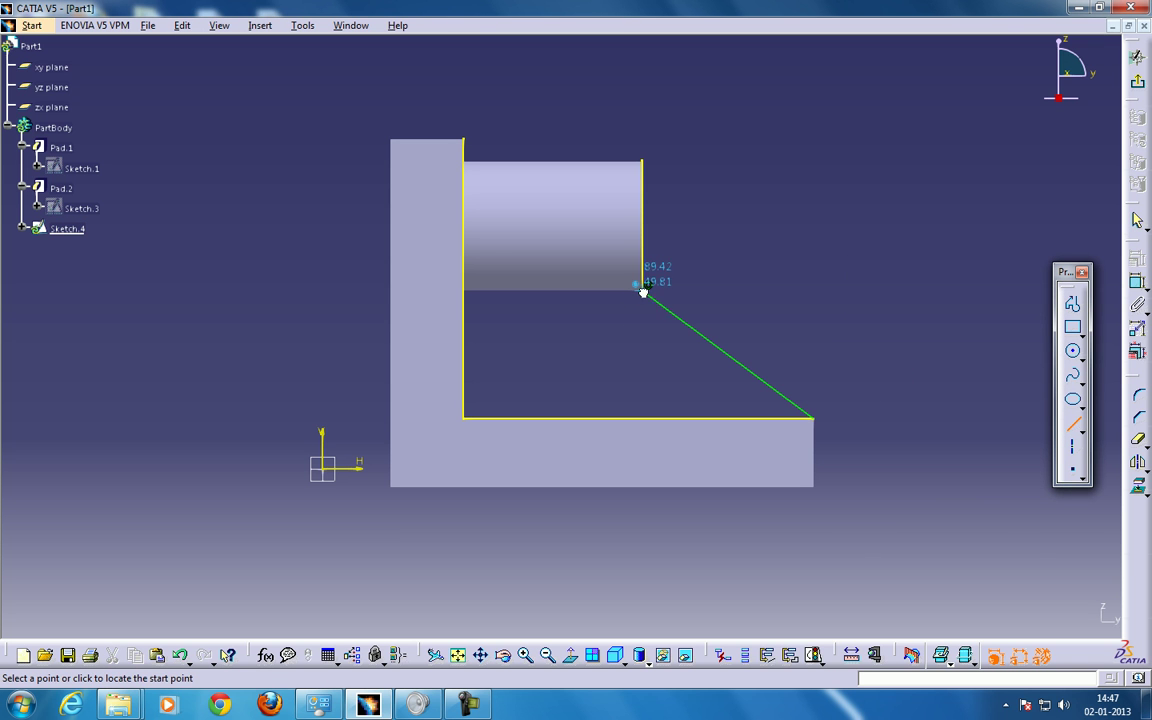
left_click(643, 291)
left_click(438, 288)
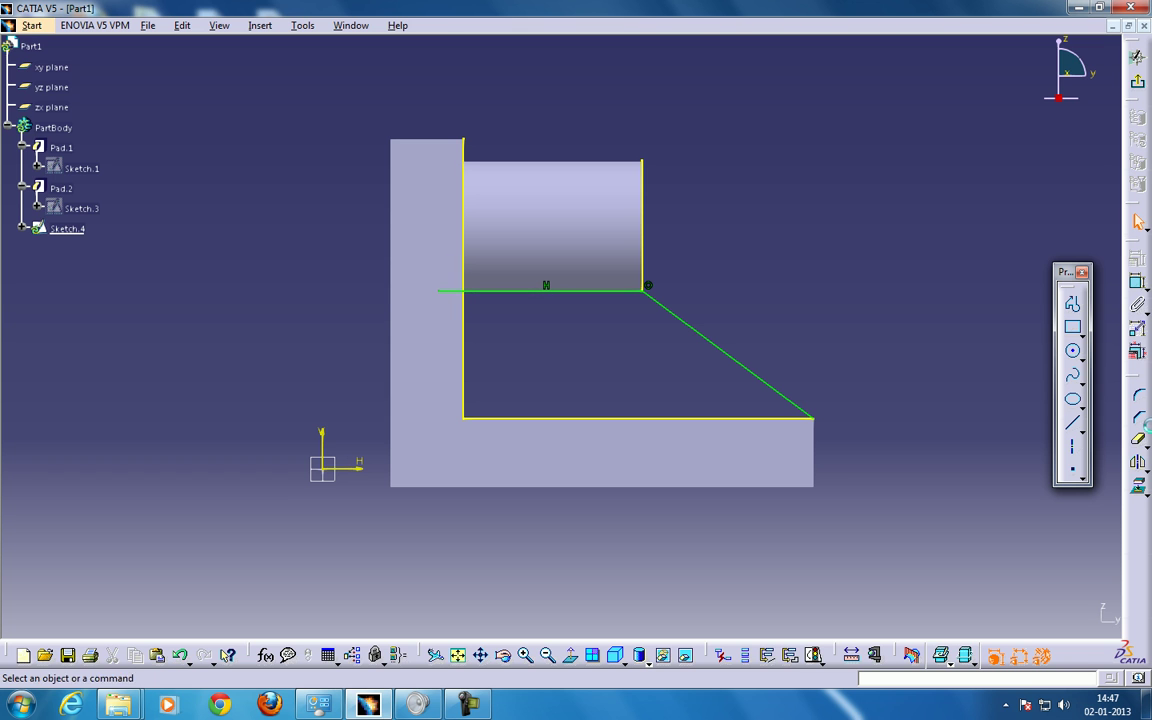
left_click(1139, 443)
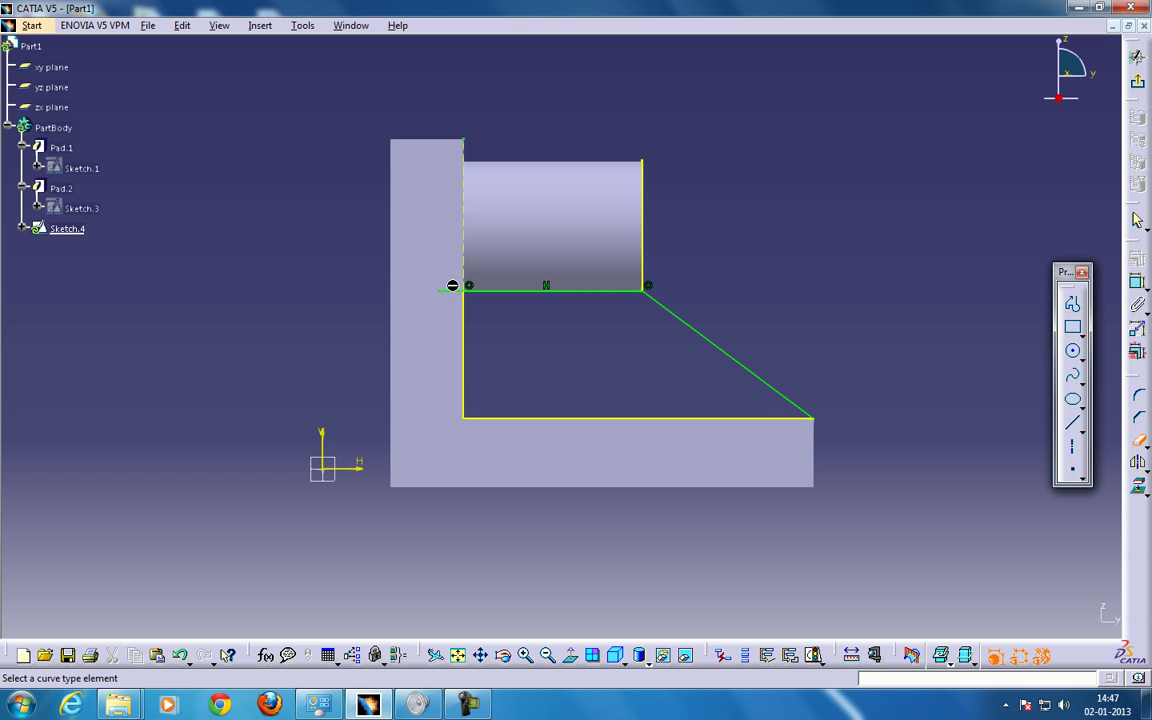
left_click(450, 292)
left_click(650, 250)
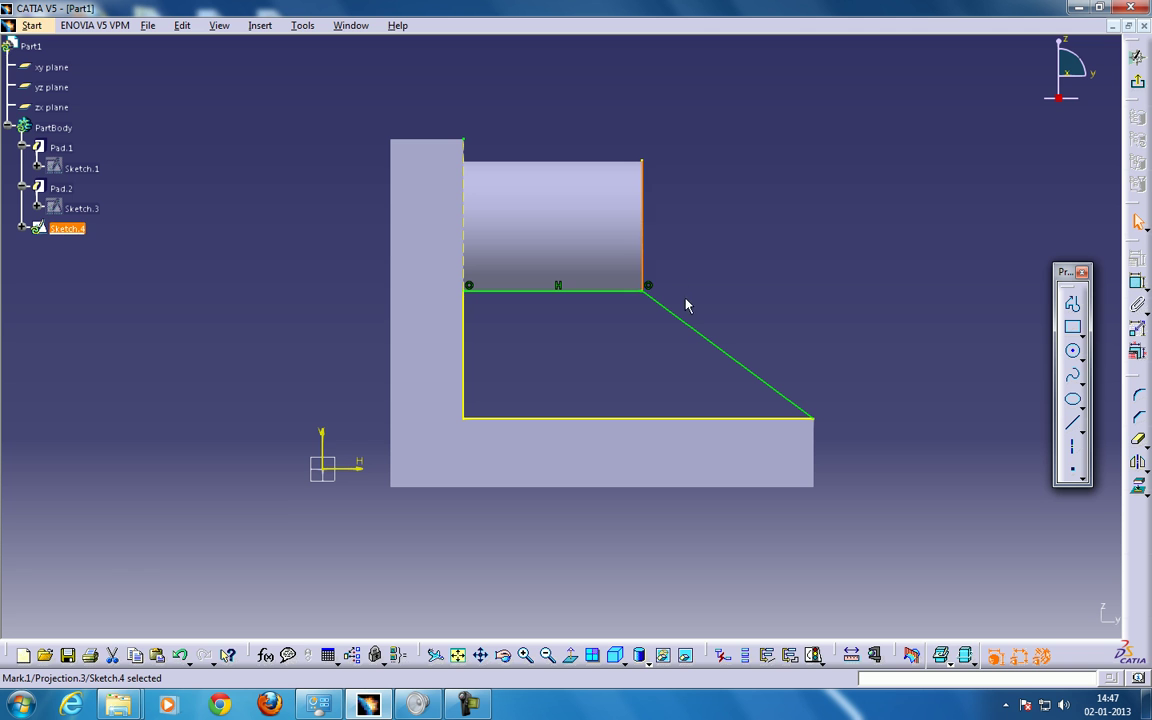
key("Delete")
left_click(1139, 86)
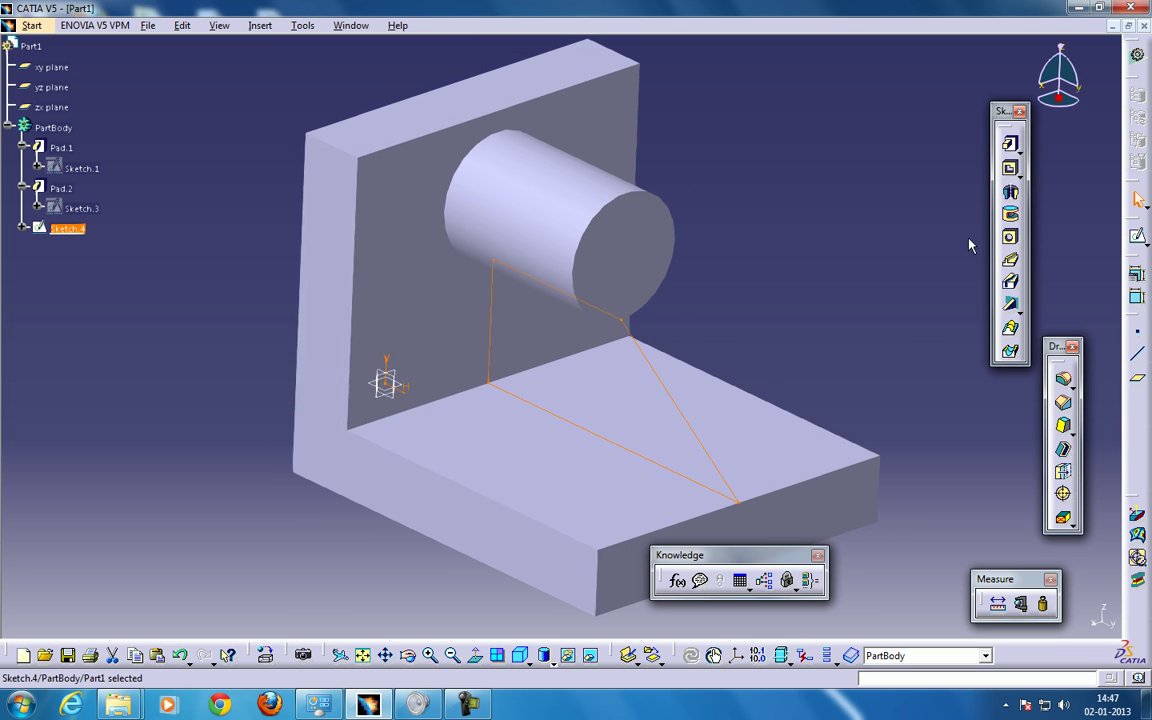
left_click(1011, 145)
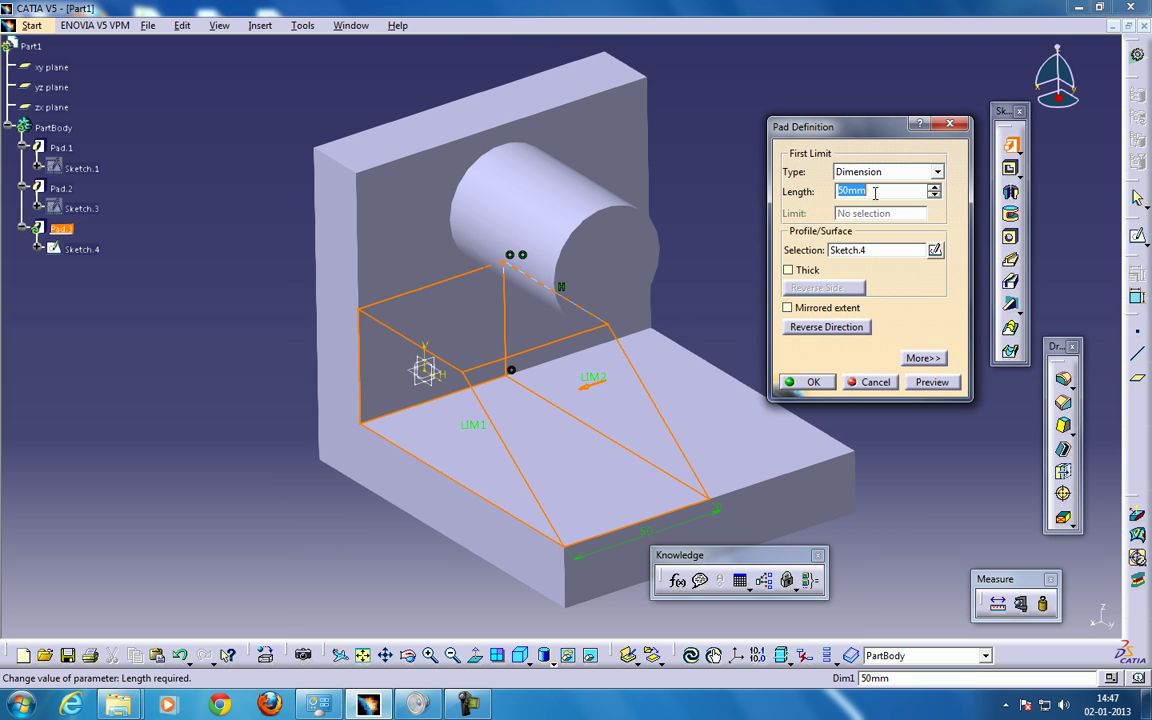
left_click(829, 316)
left_click(806, 382)
middle_click_drag(560, 300, 435, 185)
middle_click_drag(490, 268, 510, 290)
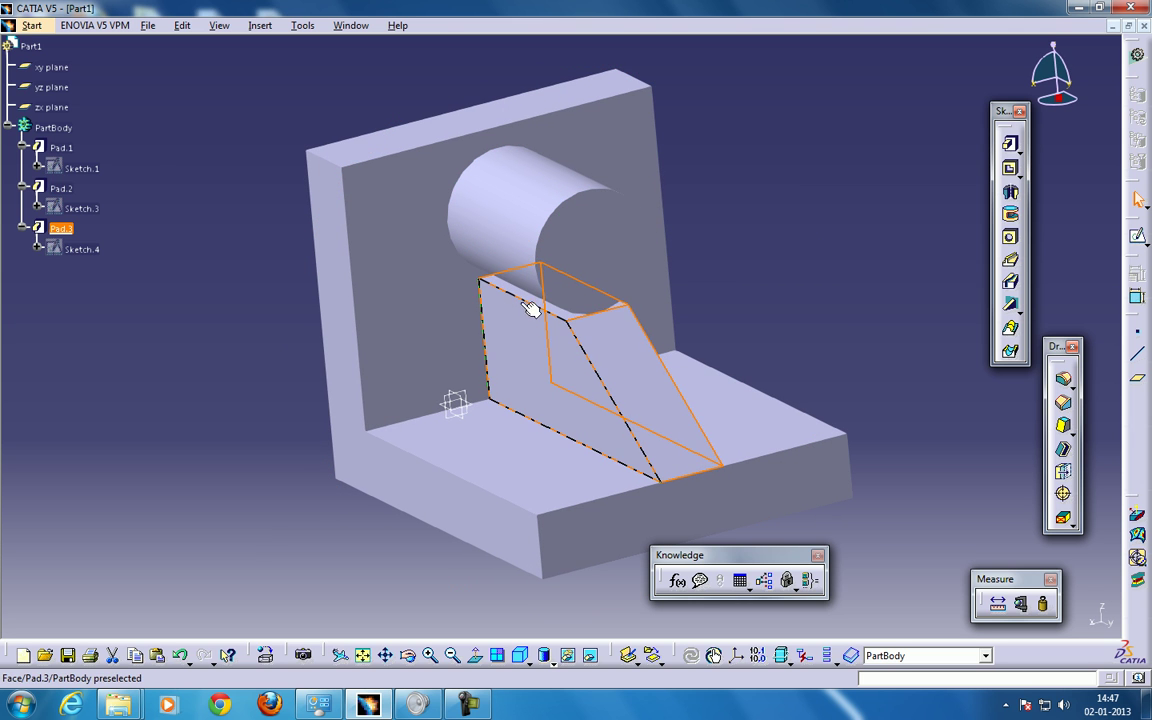
key("ctrl+z")
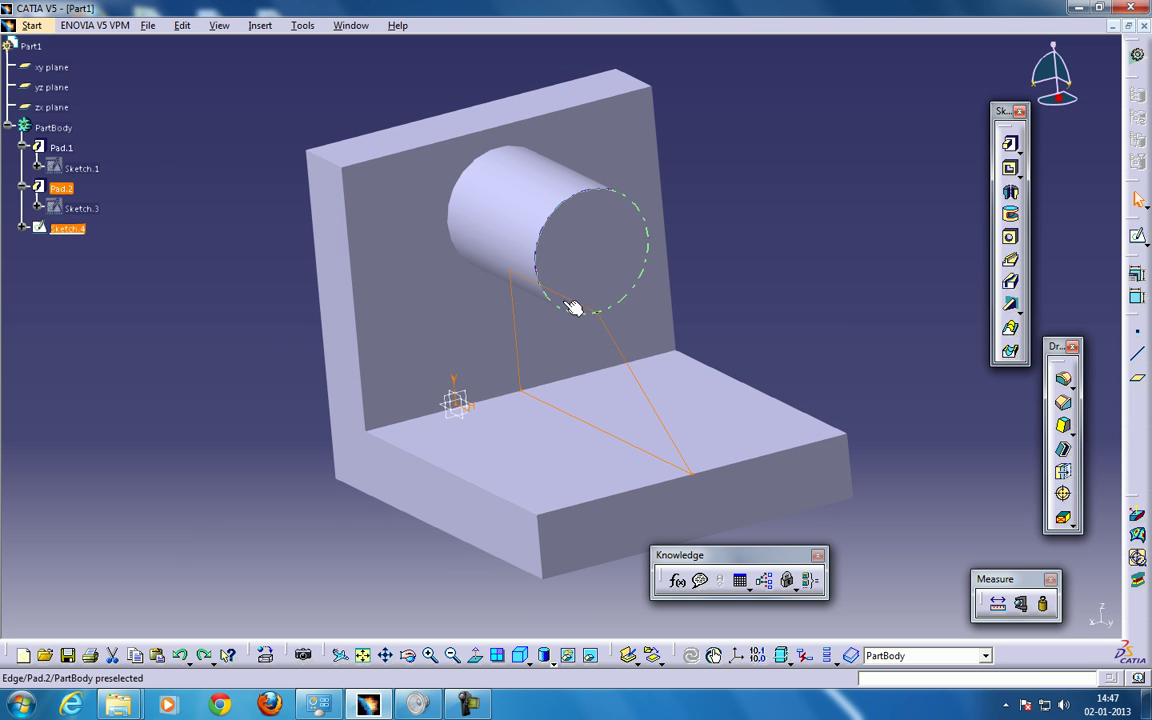
Reopen Sketch.4 and delete the top horizontal line and the projected base and wall lines
left_click(697, 358)
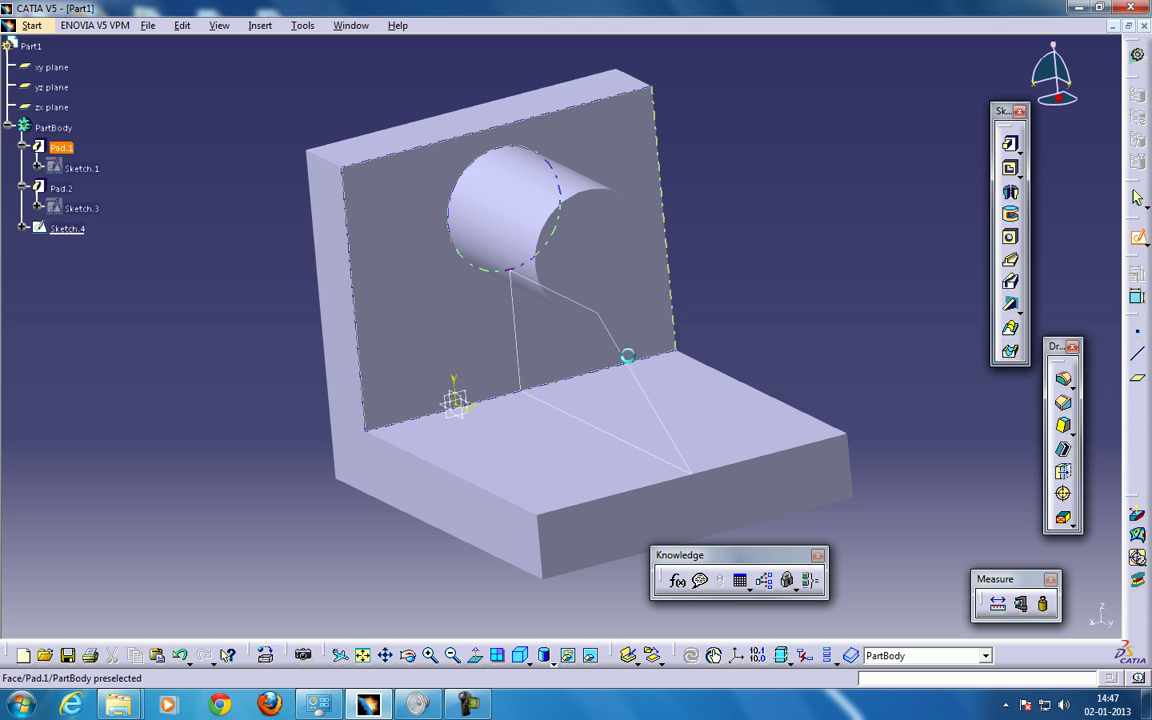
double_click(601, 305)
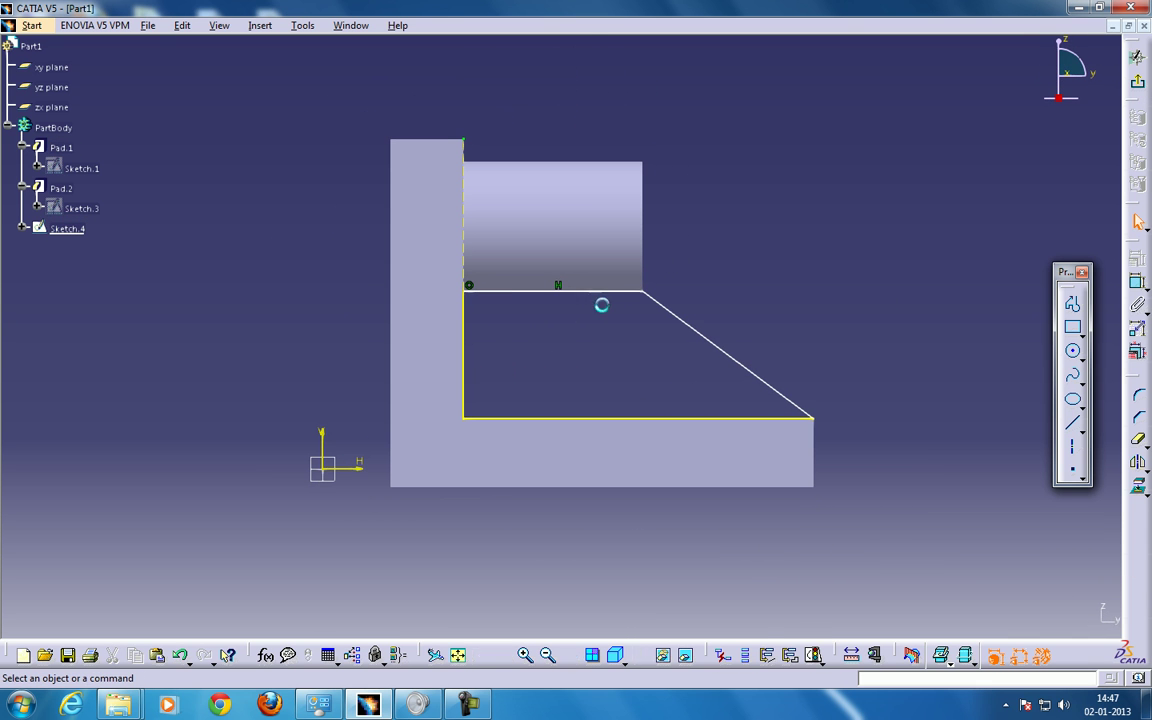
left_click(600, 291)
key("Delete")
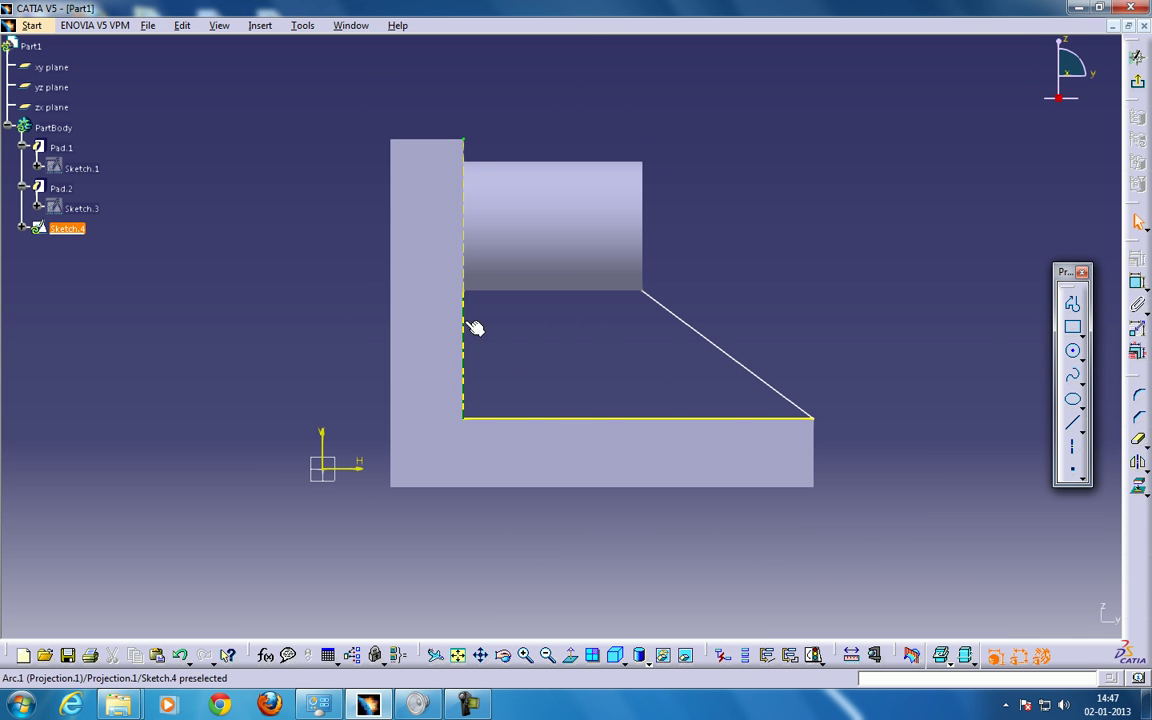
left_click(574, 419)
key("Delete")
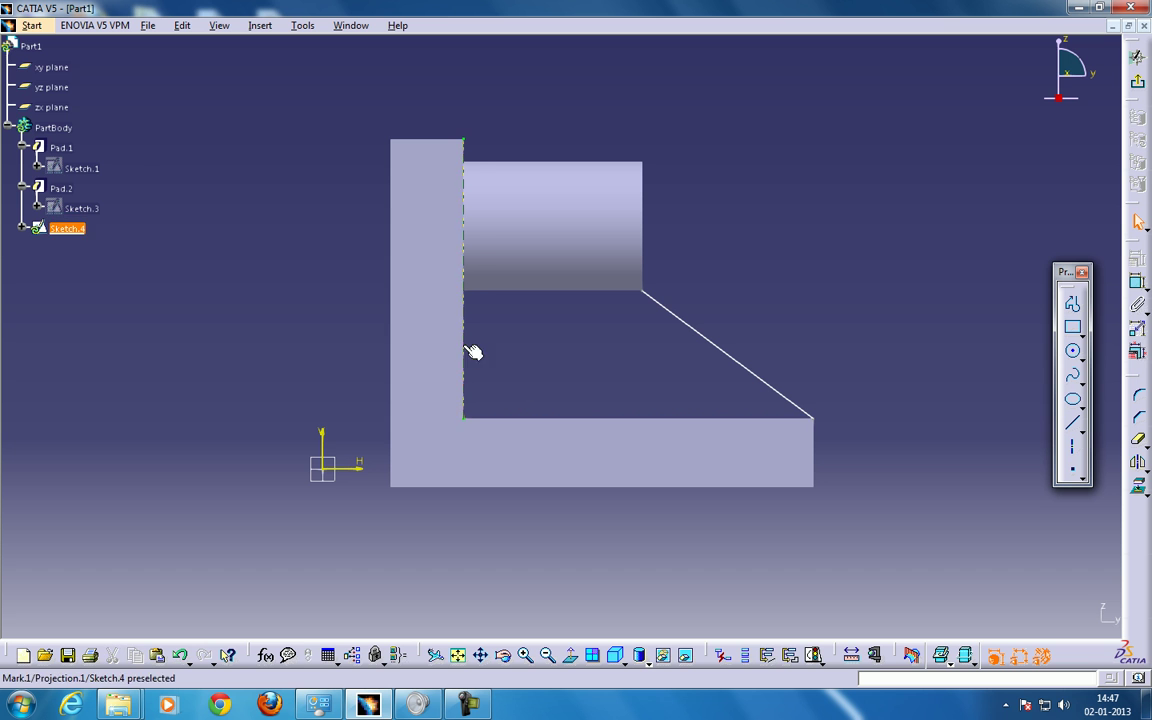
left_click(474, 352)
key("Delete")
Create Stiffener.2 from Sketch.4 with 10 mm thickness in From Side mode
left_click(1137, 82)
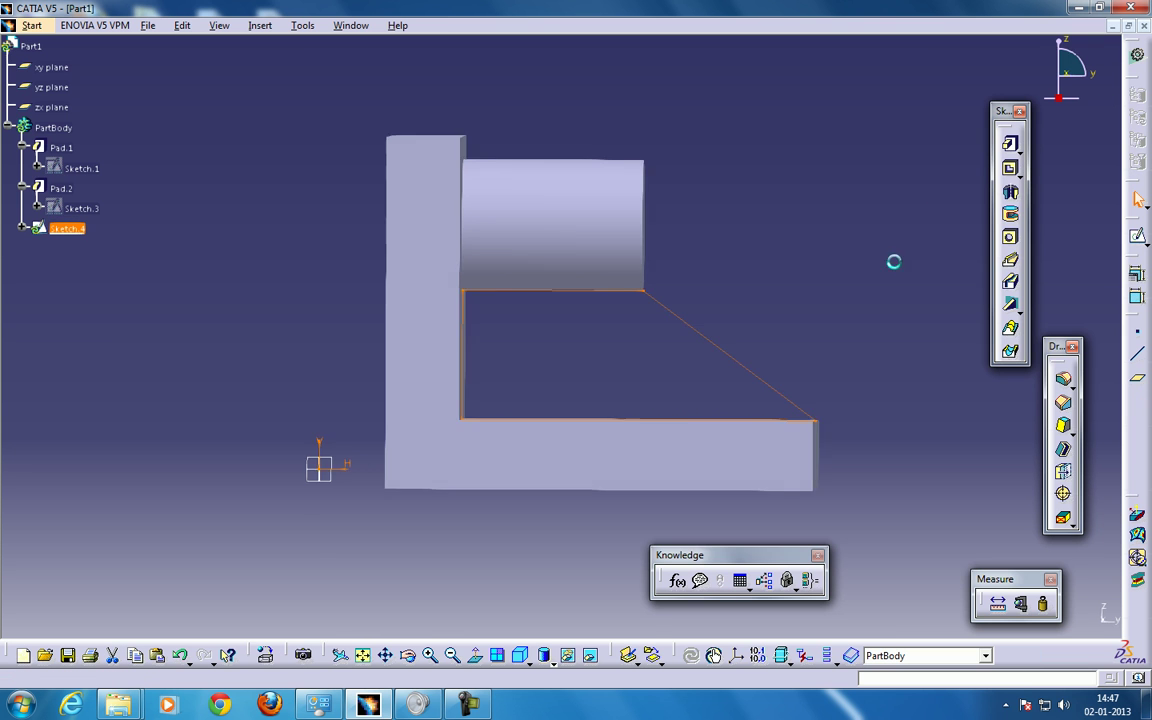
left_click(1009, 309)
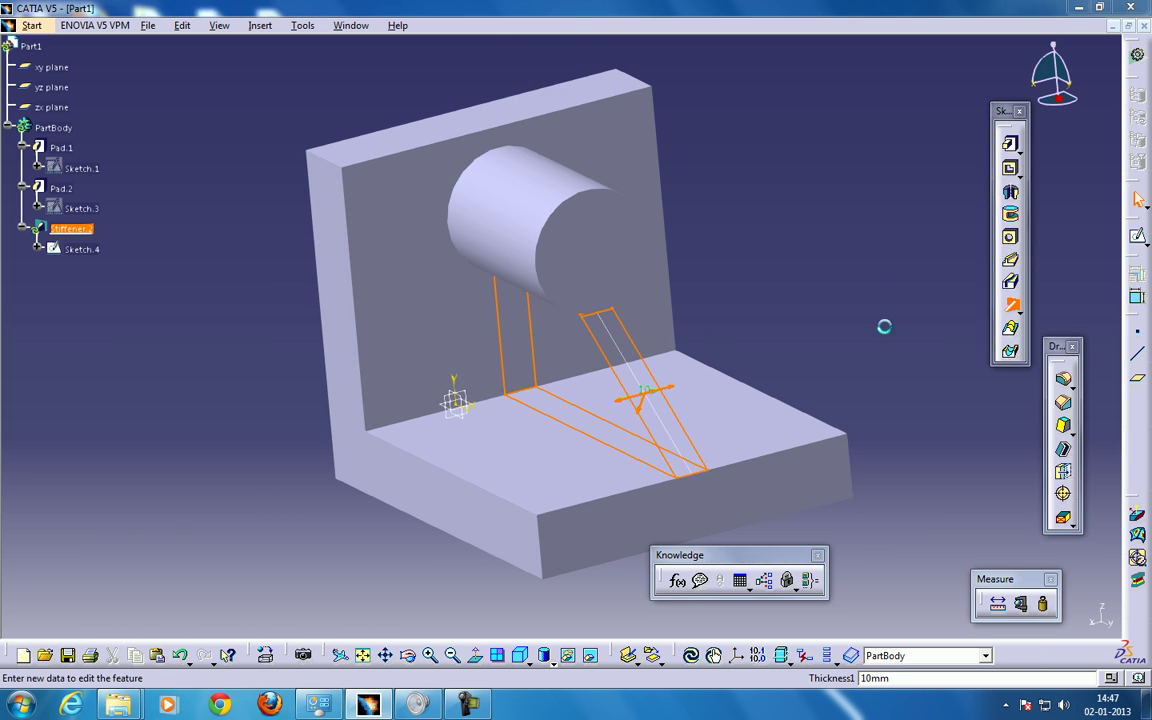
middle_click_drag(658, 360, 760, 345)
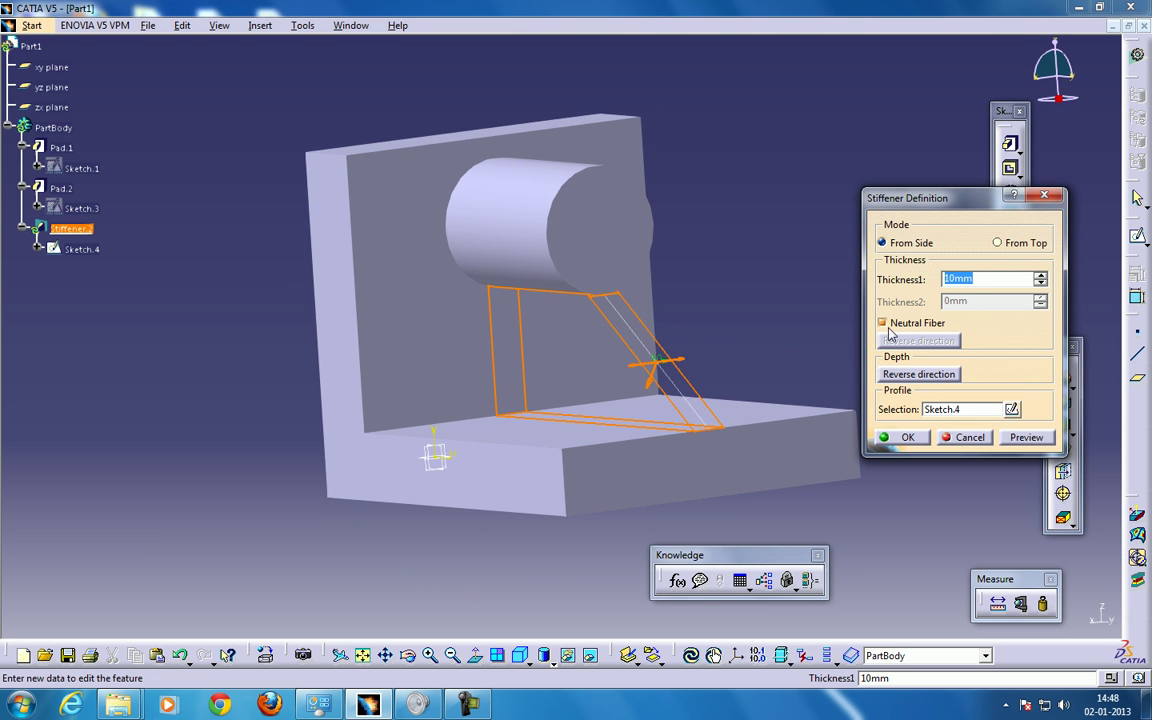
left_click(903, 437)
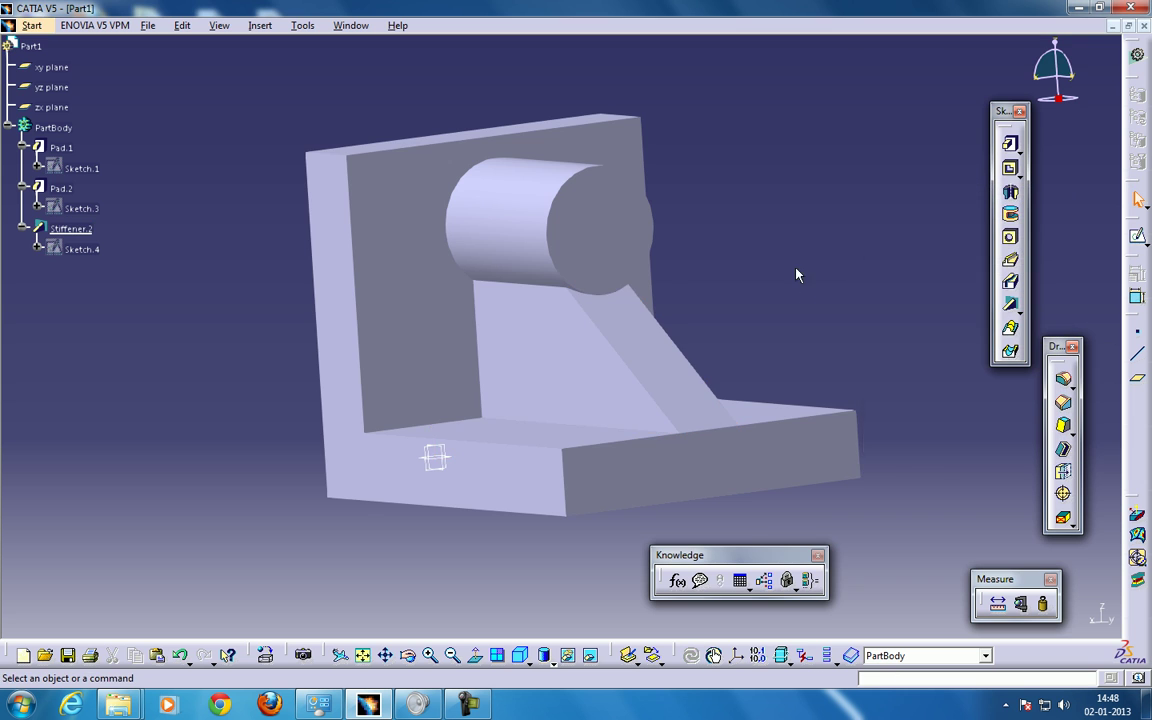
middle_click_drag(690, 228, 620, 212)
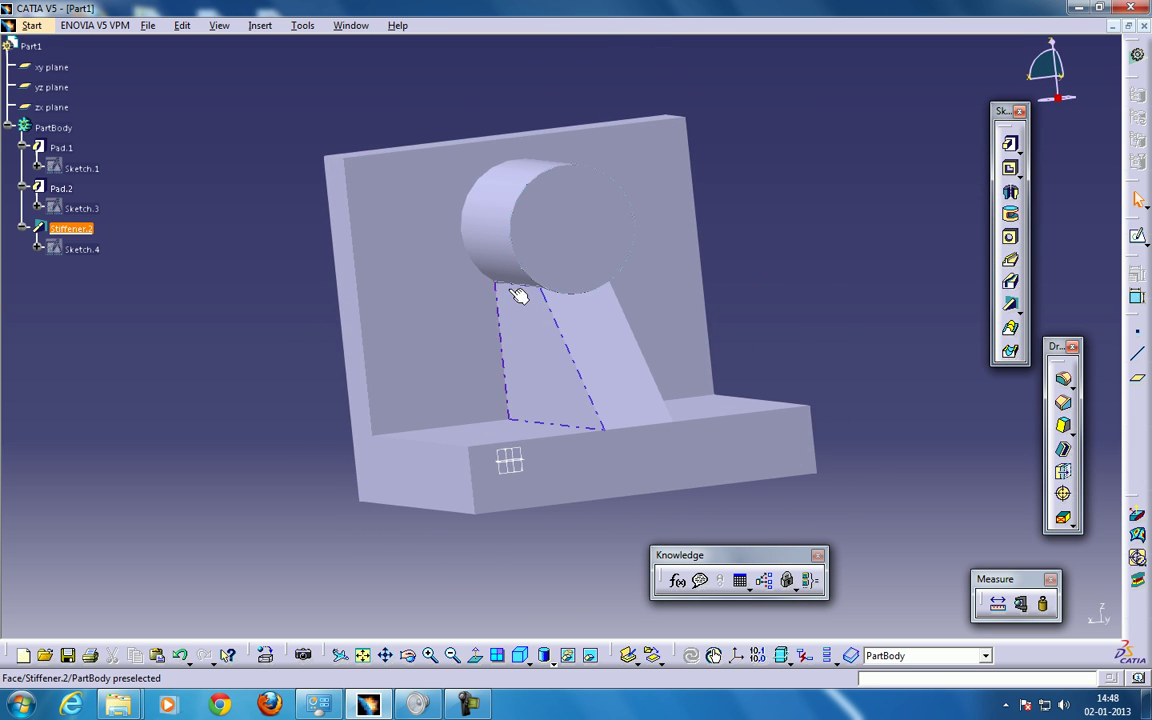
mouse_move(514, 290)
middle_mouse_down()
mouse_move(522, 239)
mouse_move(553, 267)
mouse_move(512, 283)
middle_mouse_up()
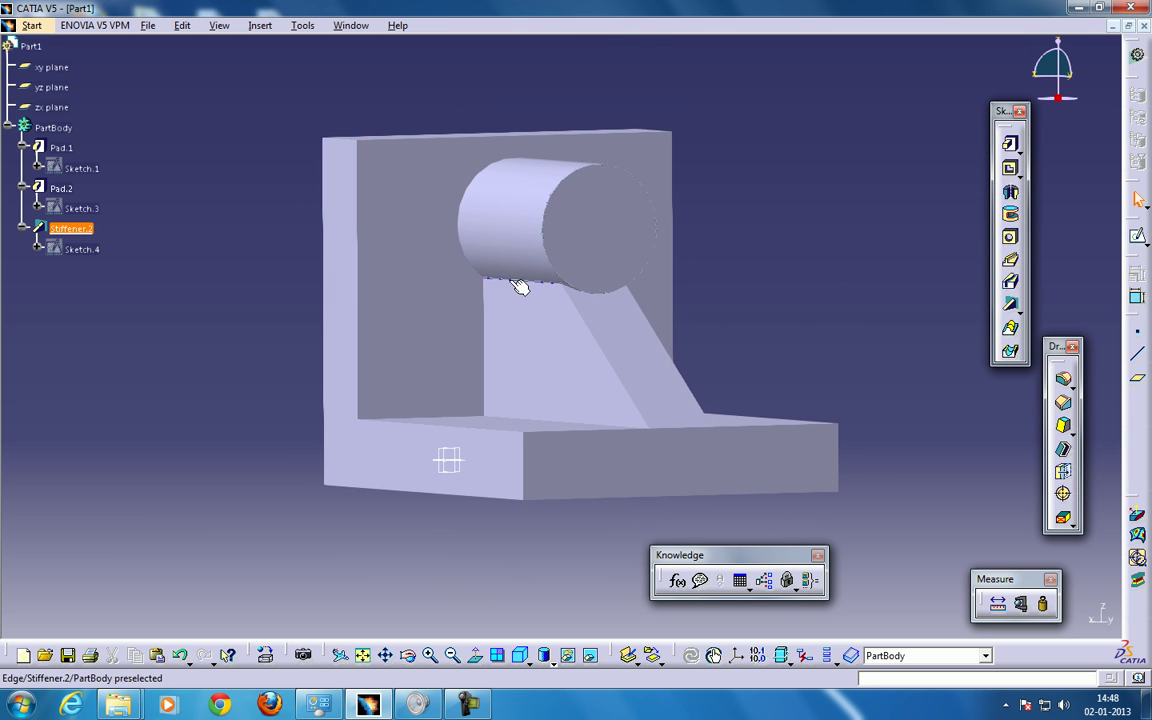
middle_click_drag(555, 213, 578, 346)
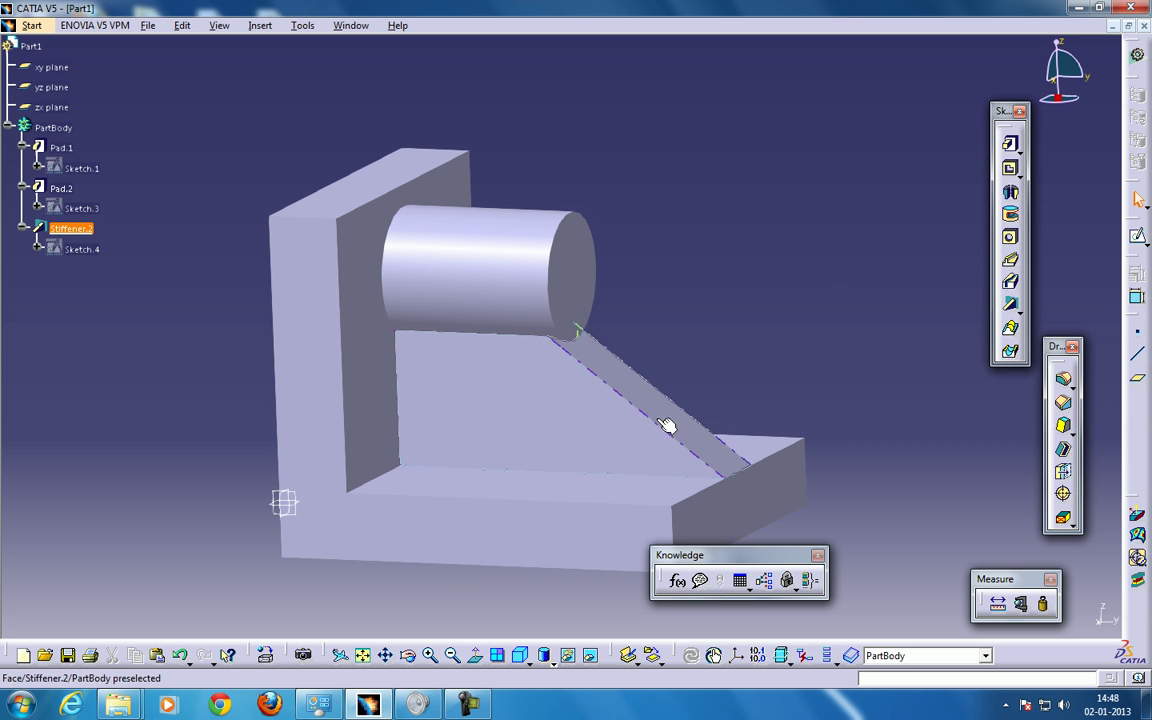
Open Sketch.4 under Stiffener.2 in the Sketcher to edit its diagonal line
double_click(80, 249)
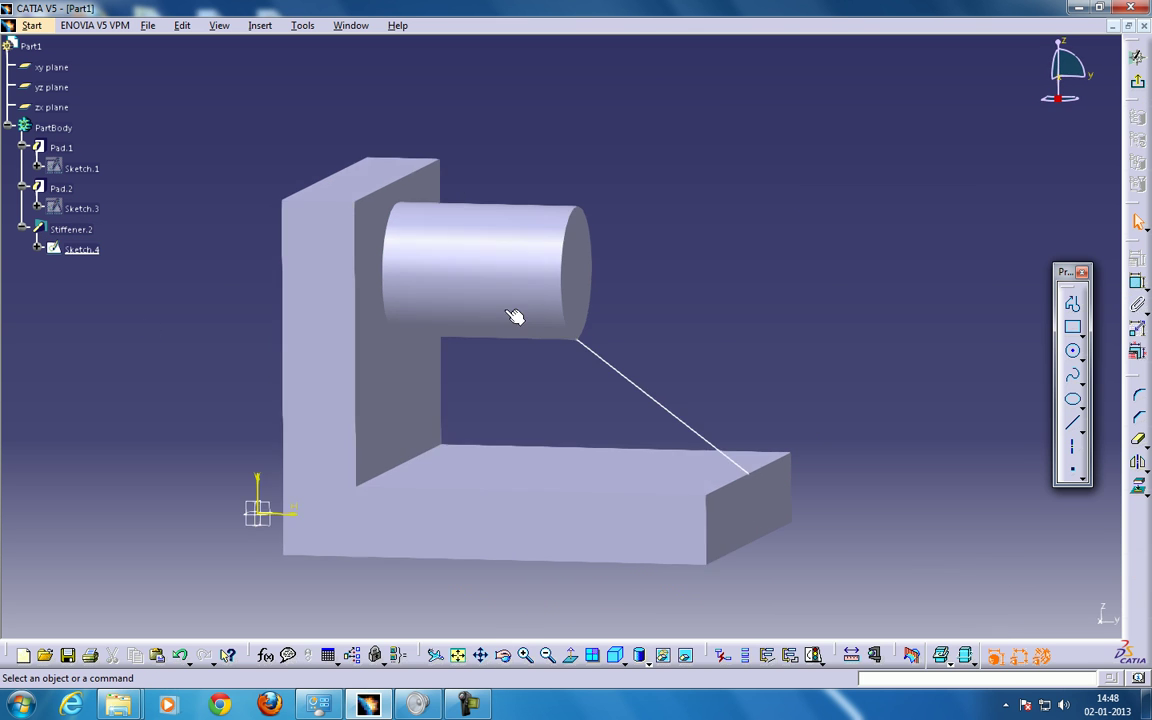